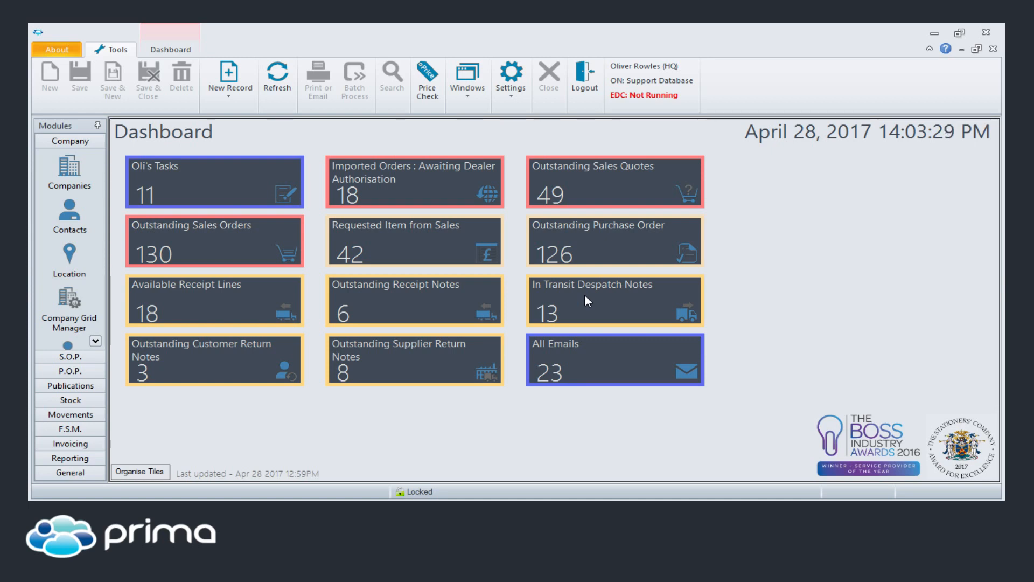
- Open the goods receipts lookup and search for receipt notes with Outstanding status
{"action": "left_click", "coordinate": [80, 417]}
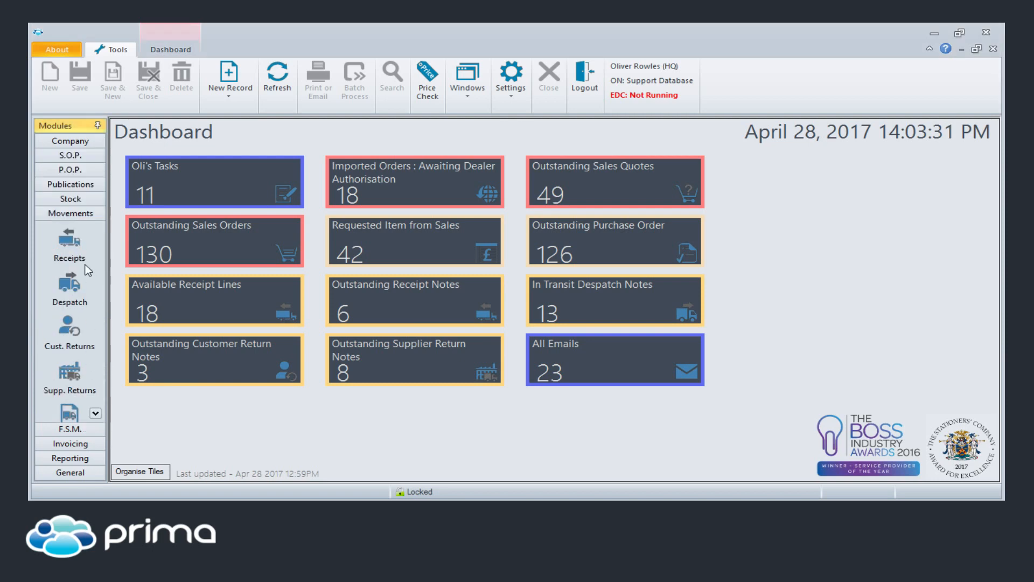
{"action": "left_click", "coordinate": [68, 240]}
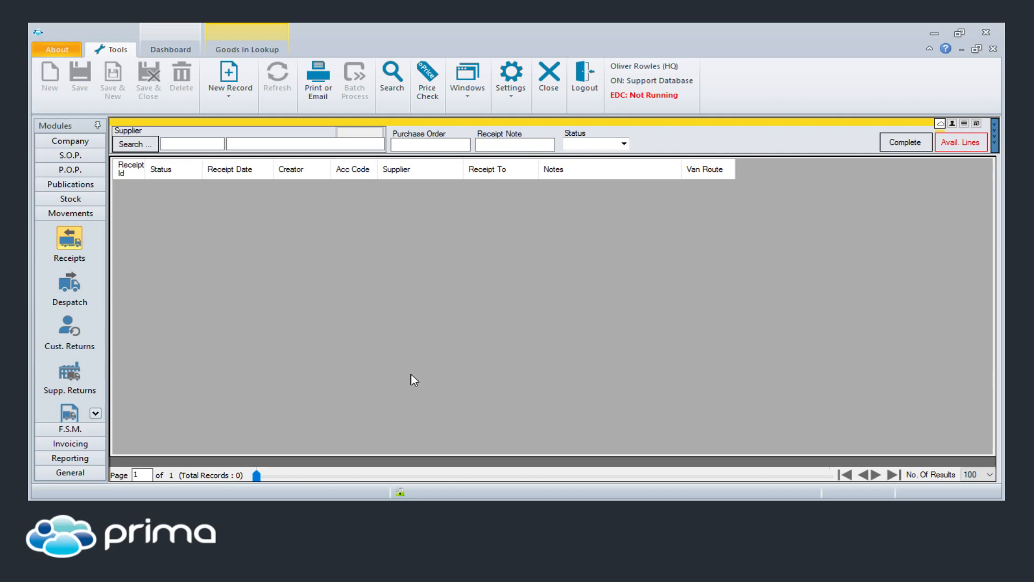
{"action": "left_click", "coordinate": [623, 143]}
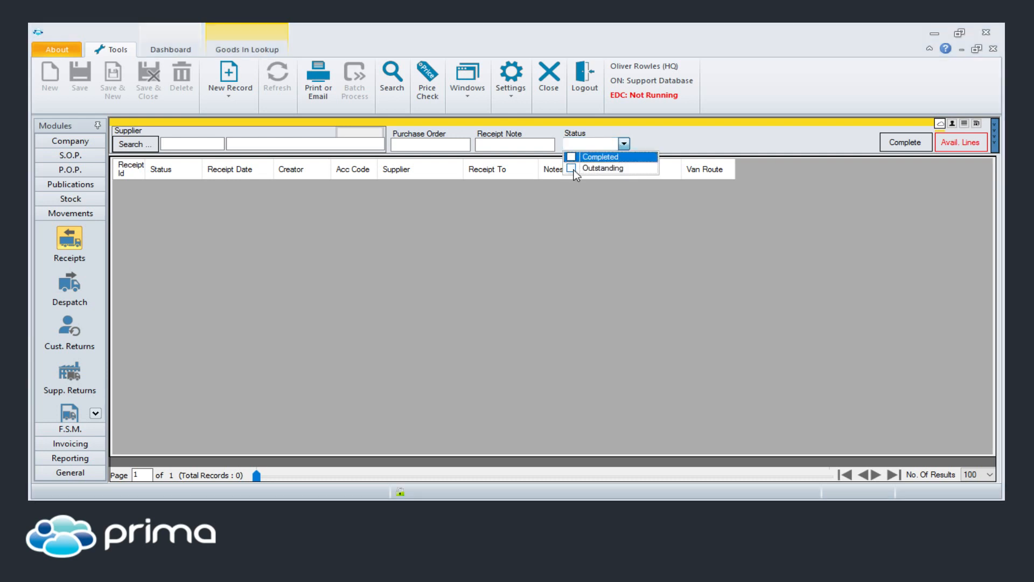
{"action": "left_click", "coordinate": [573, 168]}
{"action": "left_click", "coordinate": [393, 76]}
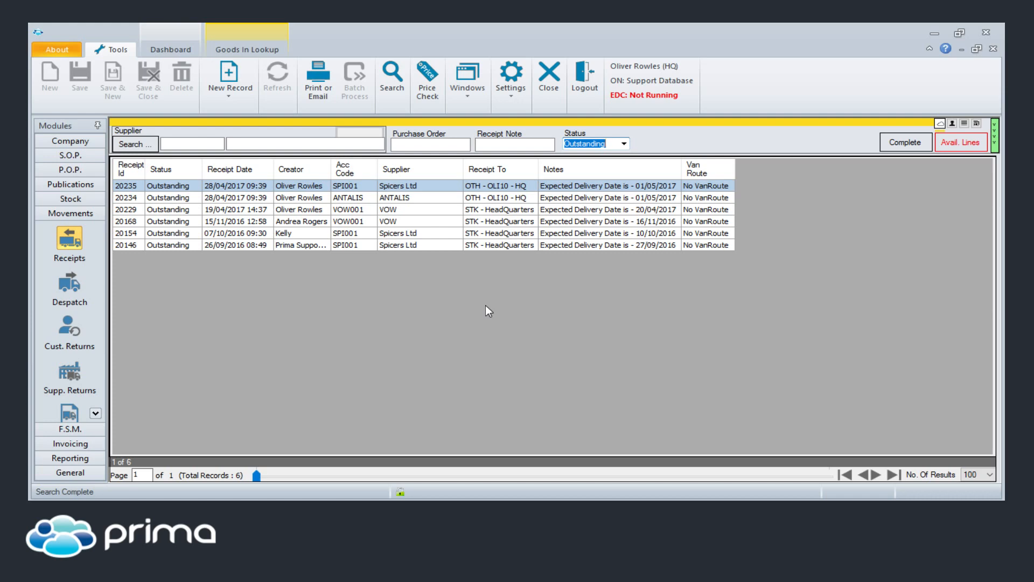
- List the available receipt lines sorted by expected delivery date and create a receipt note for the VOW line KF24001 expected 20/04/2017
{"action": "left_click", "coordinate": [960, 148]}
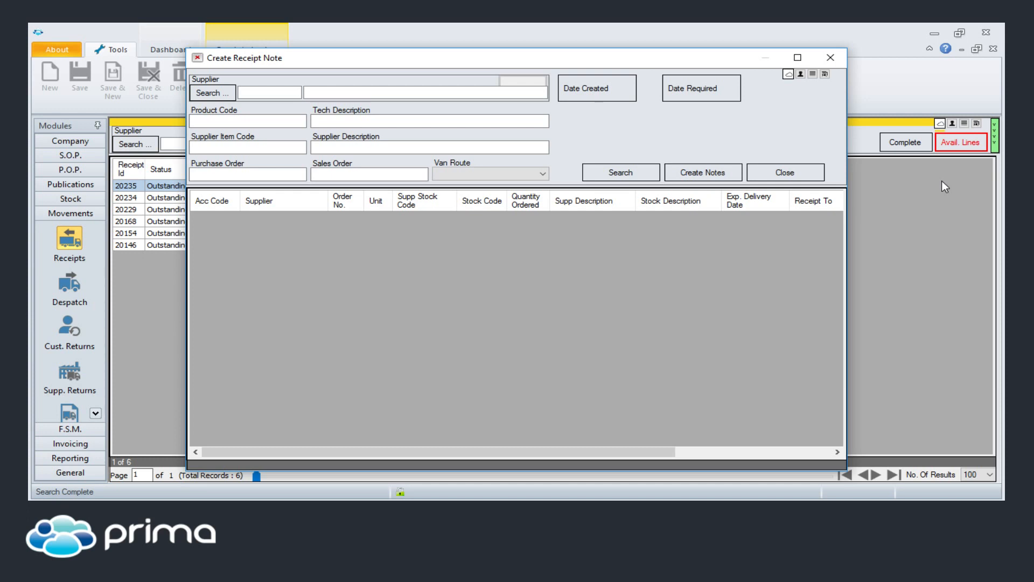
{"action": "left_click", "coordinate": [606, 173]}
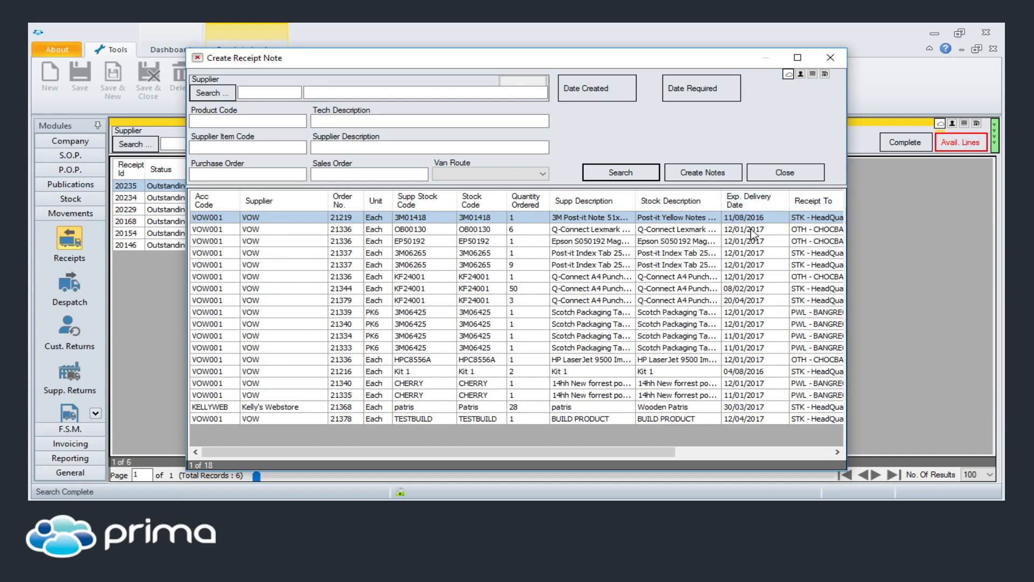
{"action": "left_click", "coordinate": [752, 204]}
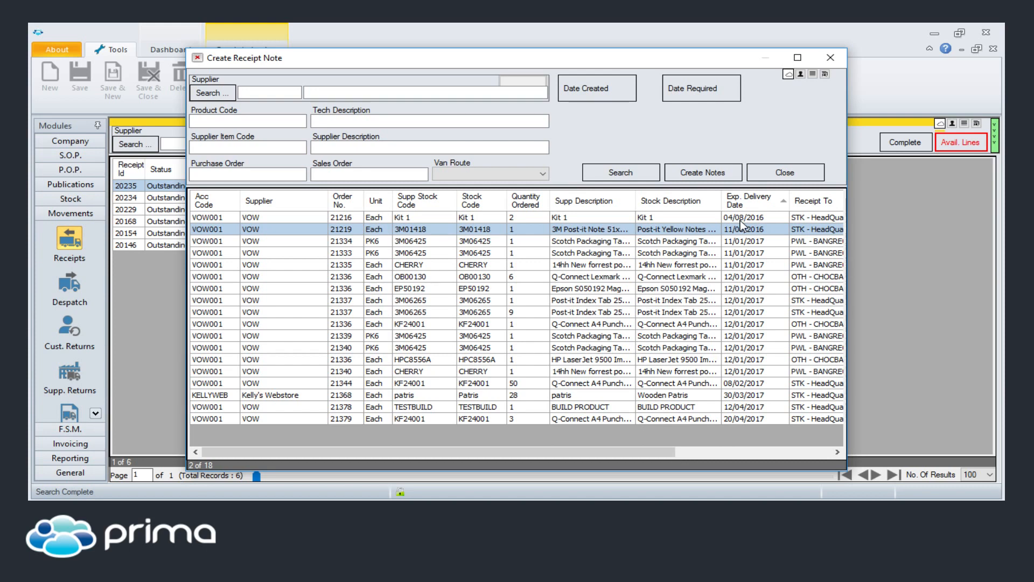
{"action": "left_click", "coordinate": [732, 420]}
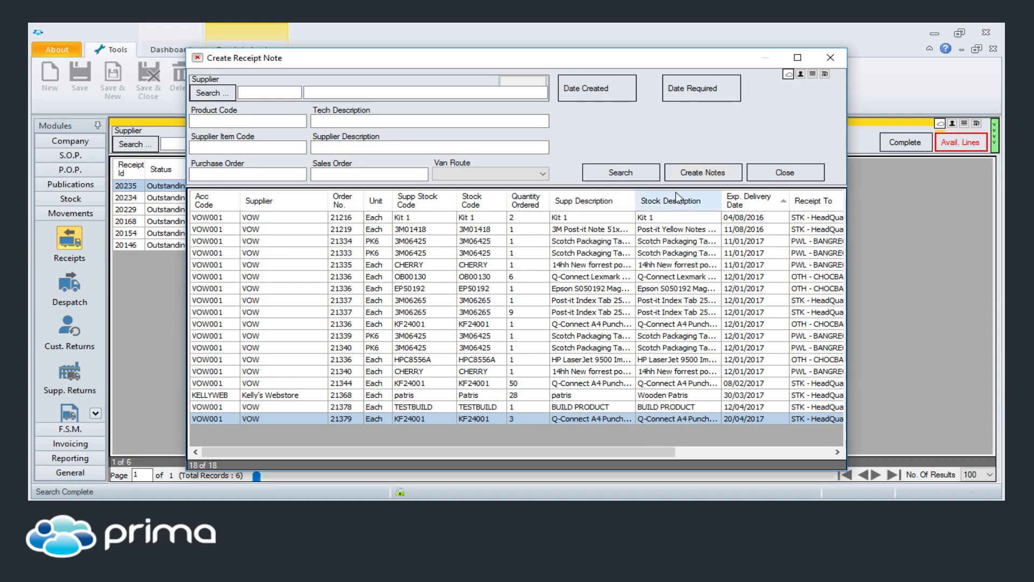
{"action": "left_click", "coordinate": [703, 173]}
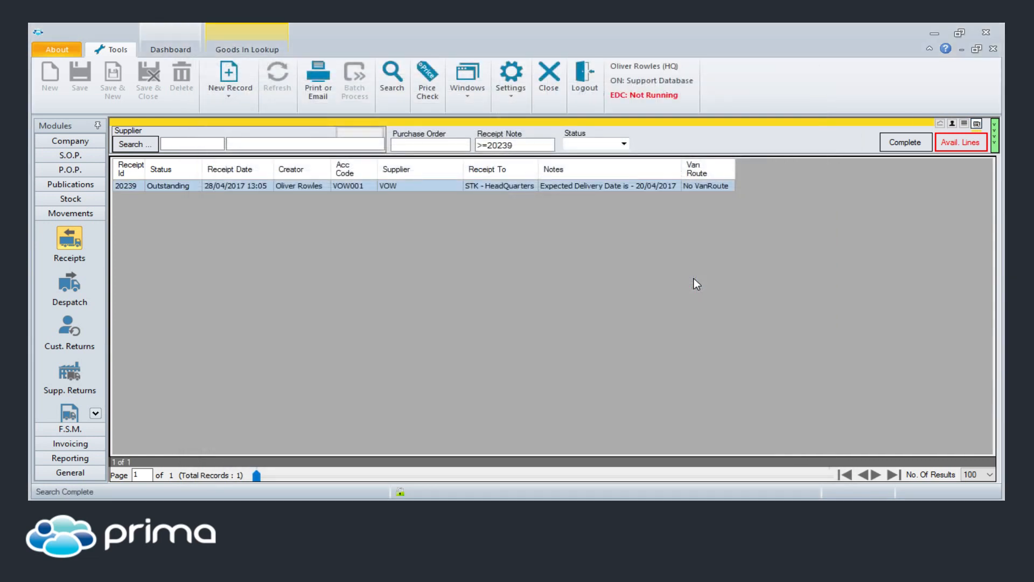
- Set the quantity received to 1 on the new receipt note's KF24001 line, then save and close the note
{"action": "double_click", "coordinate": [417, 185]}
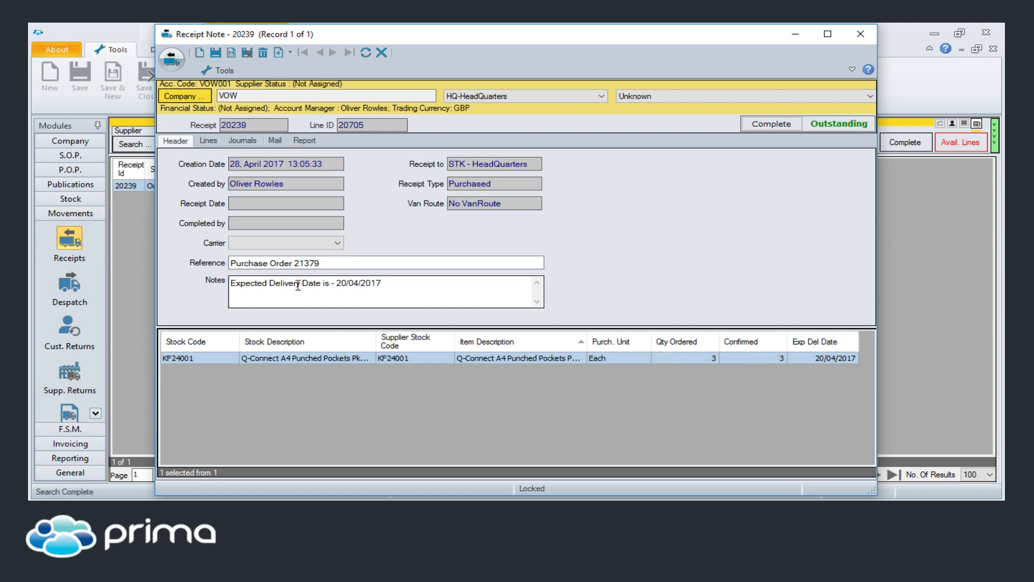
{"action": "double_click", "coordinate": [254, 358]}
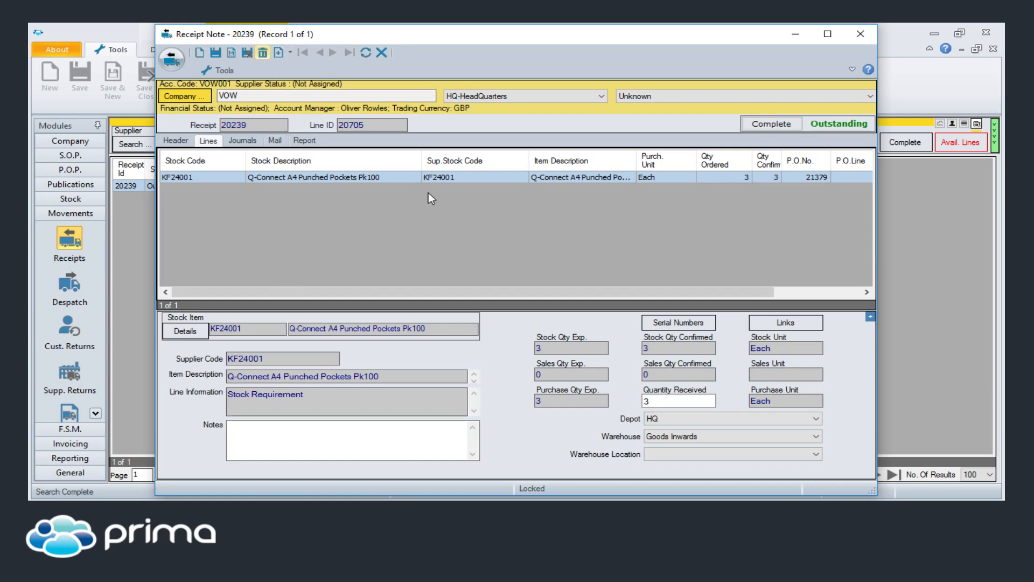
{"action": "left_click", "coordinate": [666, 401]}
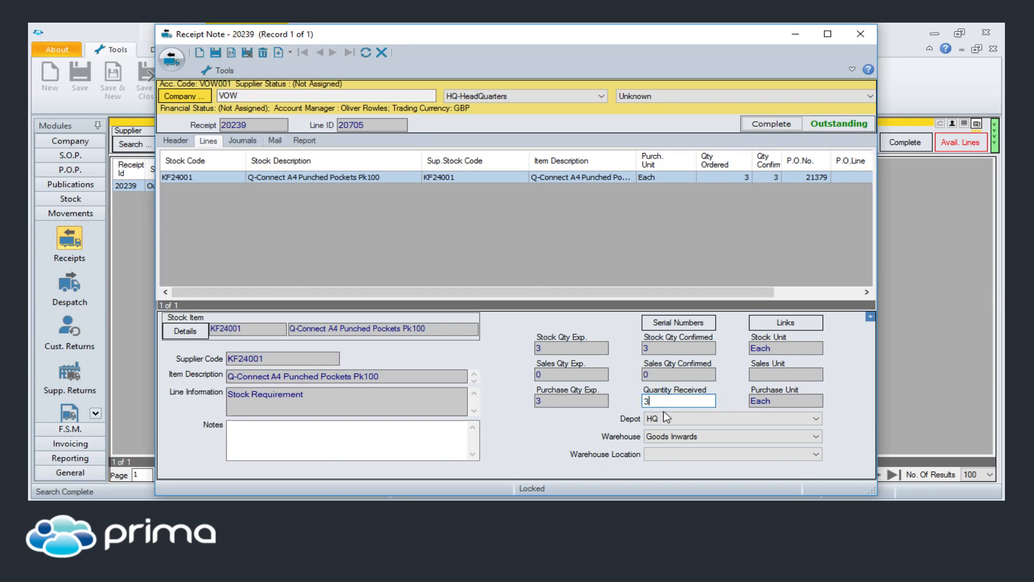
{"action": "key", "text": "BackSpace"}
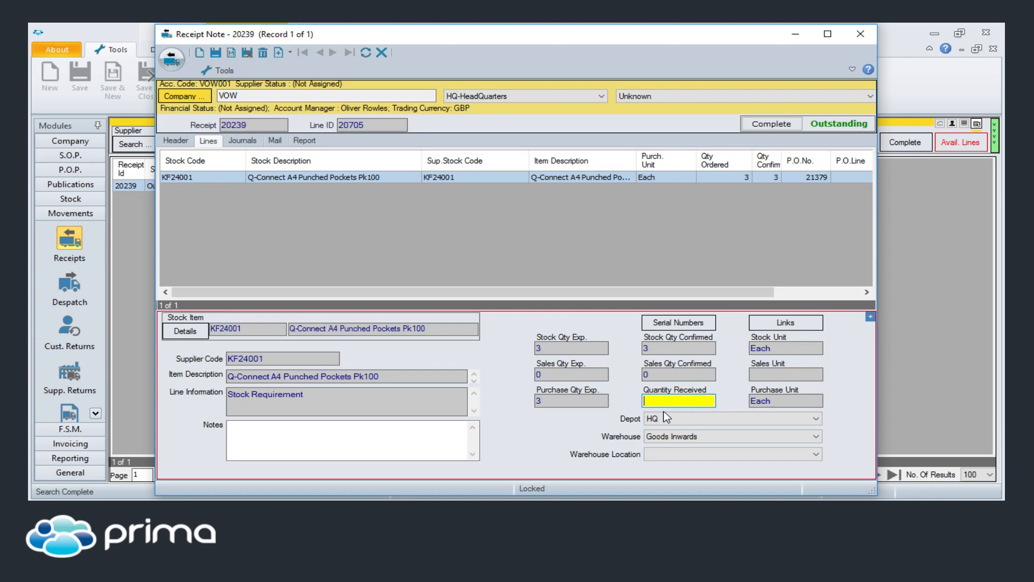
{"action": "type", "text": "1"}
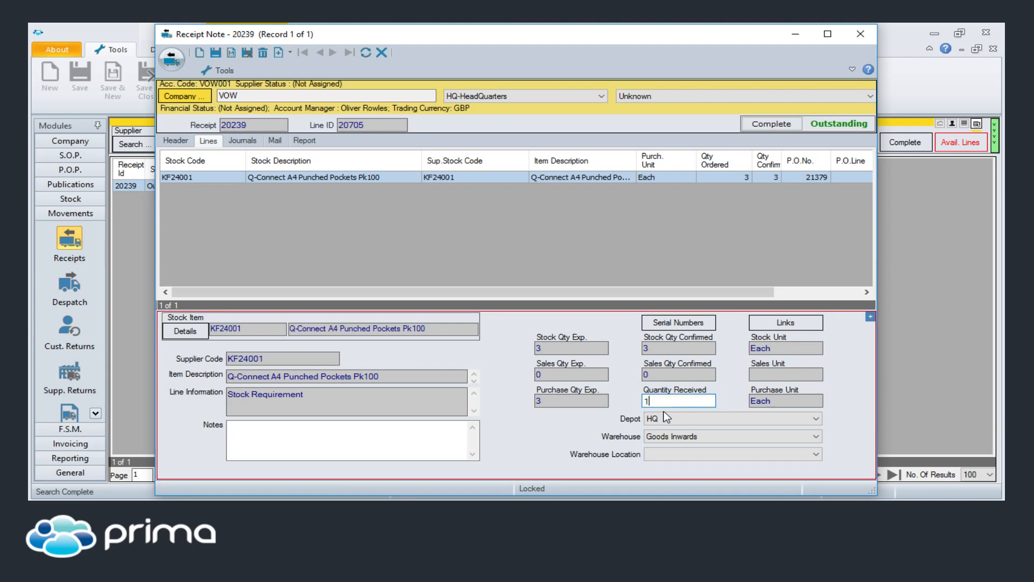
{"action": "left_click", "coordinate": [216, 53]}
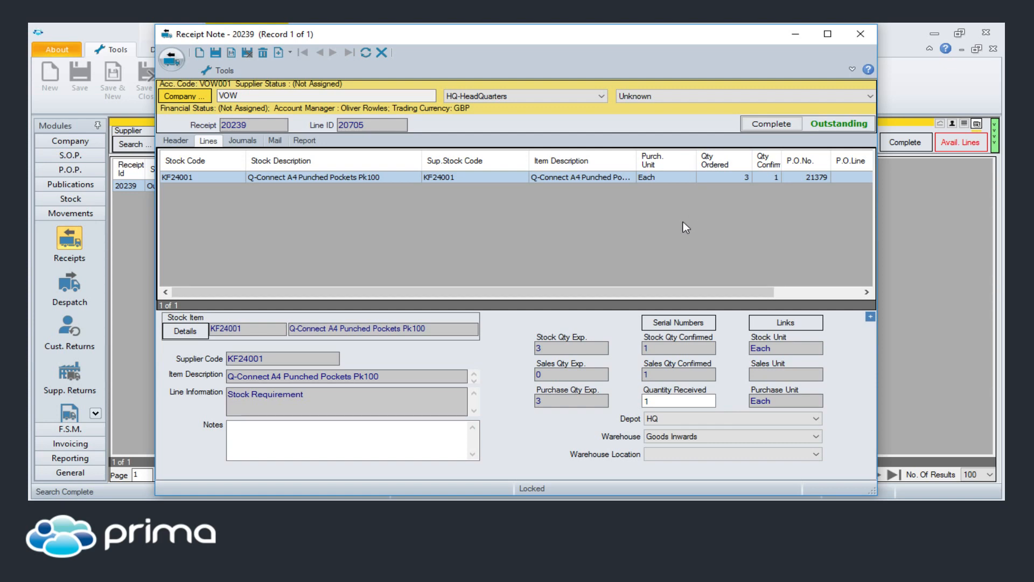
{"action": "left_click", "coordinate": [859, 36]}
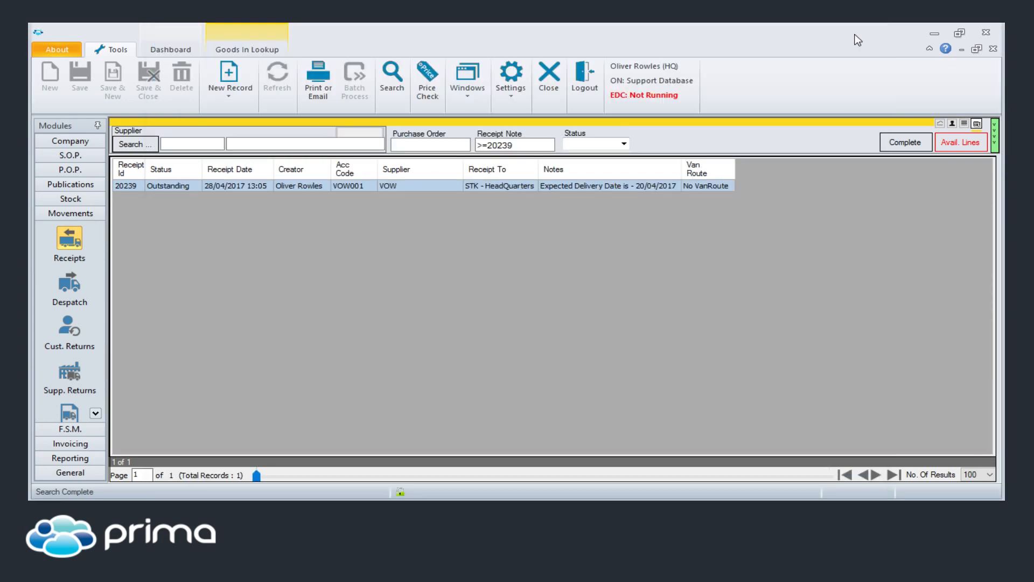
- Clear the receipt note number filter and search again for all Outstanding receipt notes
{"action": "triple_click", "coordinate": [547, 147]}
{"action": "key", "text": "BackSpace"}
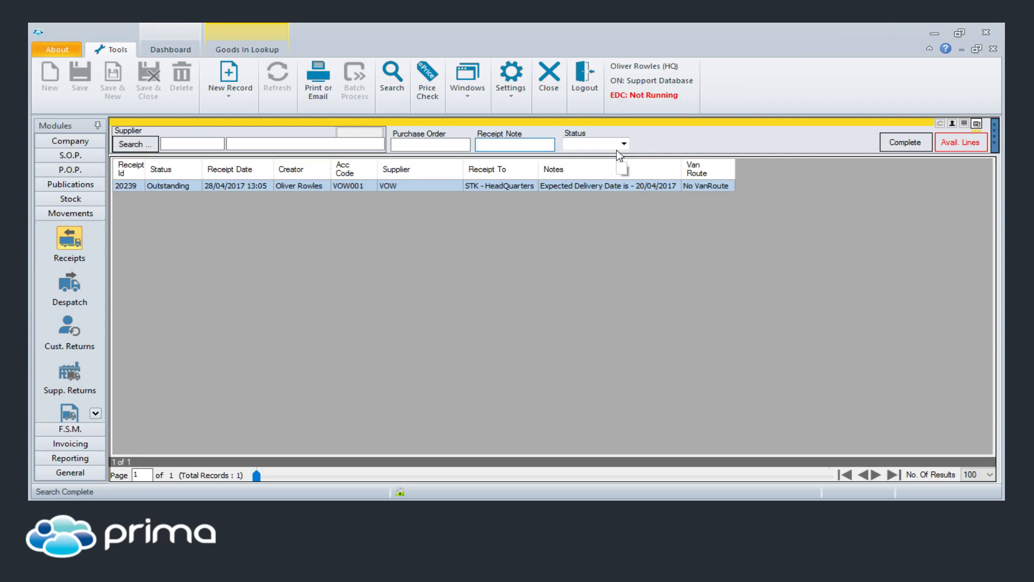
{"action": "left_click", "coordinate": [623, 143]}
{"action": "left_click", "coordinate": [585, 169]}
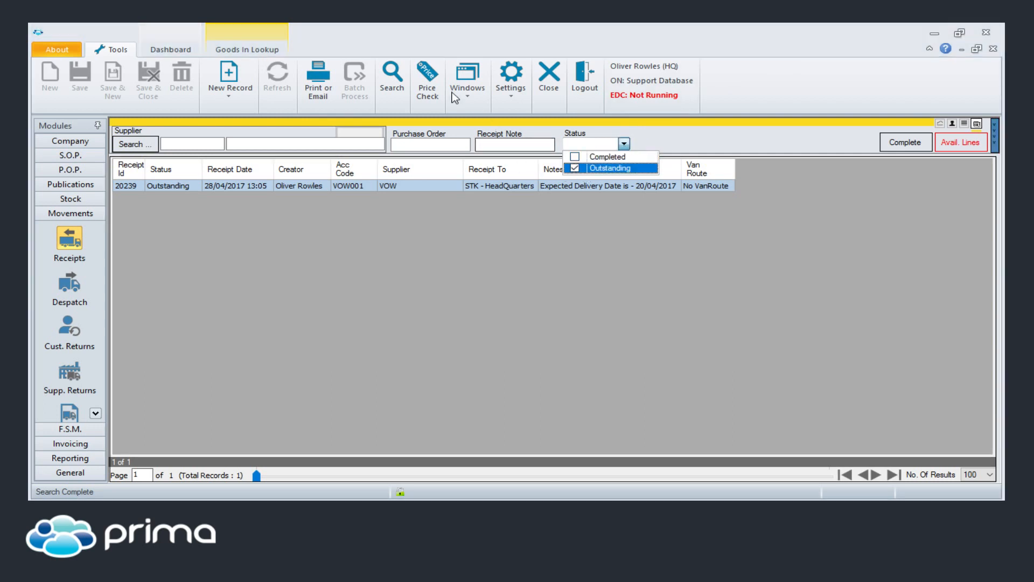
{"action": "left_click", "coordinate": [392, 73]}
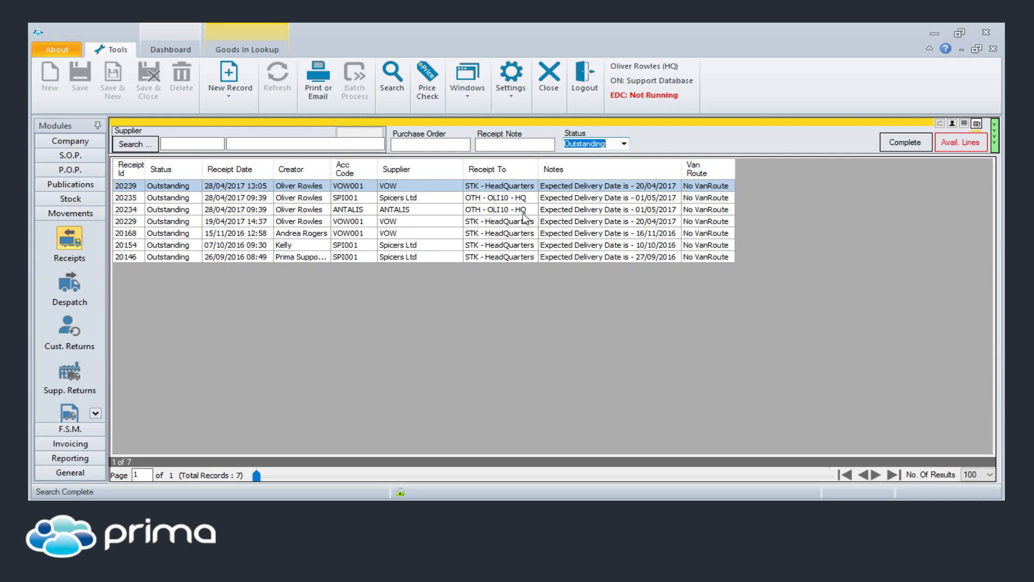
- Open the Spicers Ltd receipt note expected 01/05/2017, review the despatch note linked to its BB53043 line, and close it
{"action": "left_click_drag", "start_coordinate": [521, 198], "coordinate": [519, 214]}
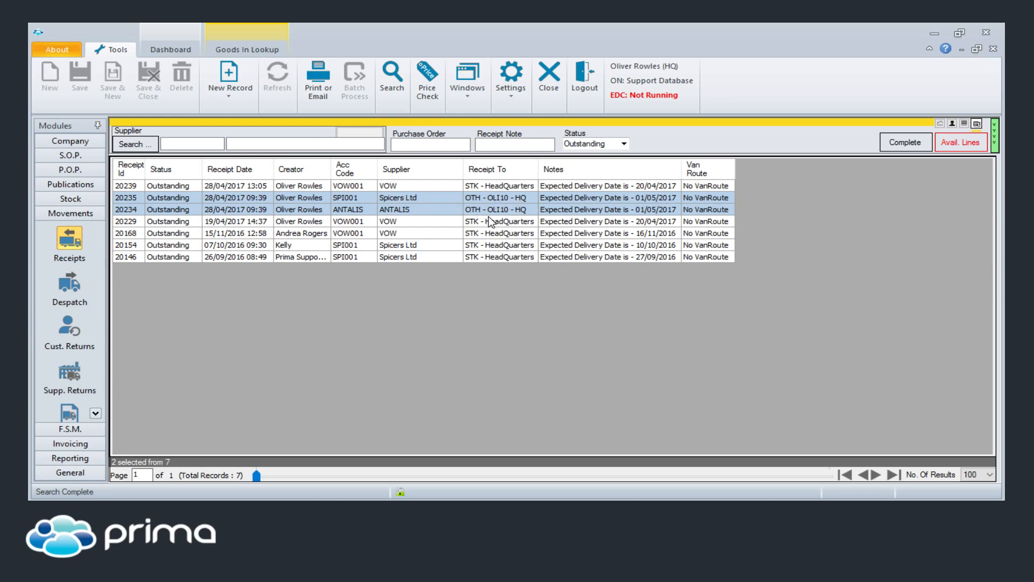
{"action": "left_click", "coordinate": [442, 200]}
{"action": "double_click", "coordinate": [441, 199]}
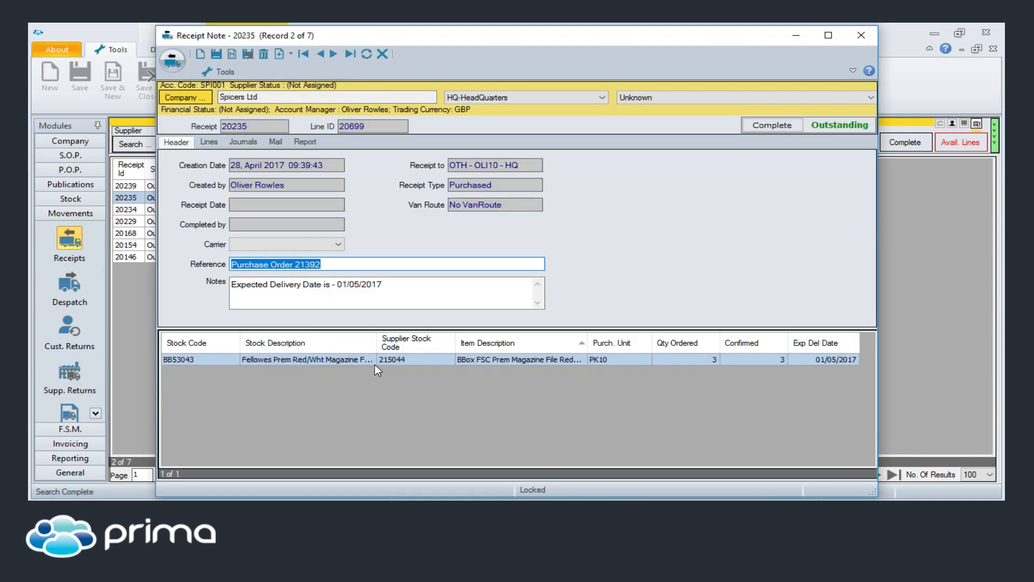
{"action": "double_click", "coordinate": [354, 364]}
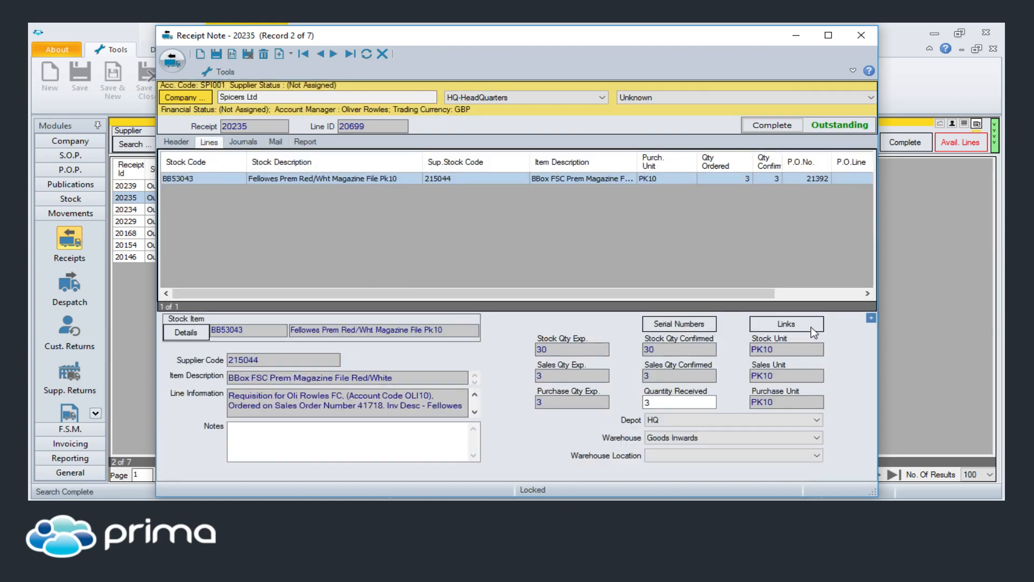
{"action": "left_click", "coordinate": [786, 326]}
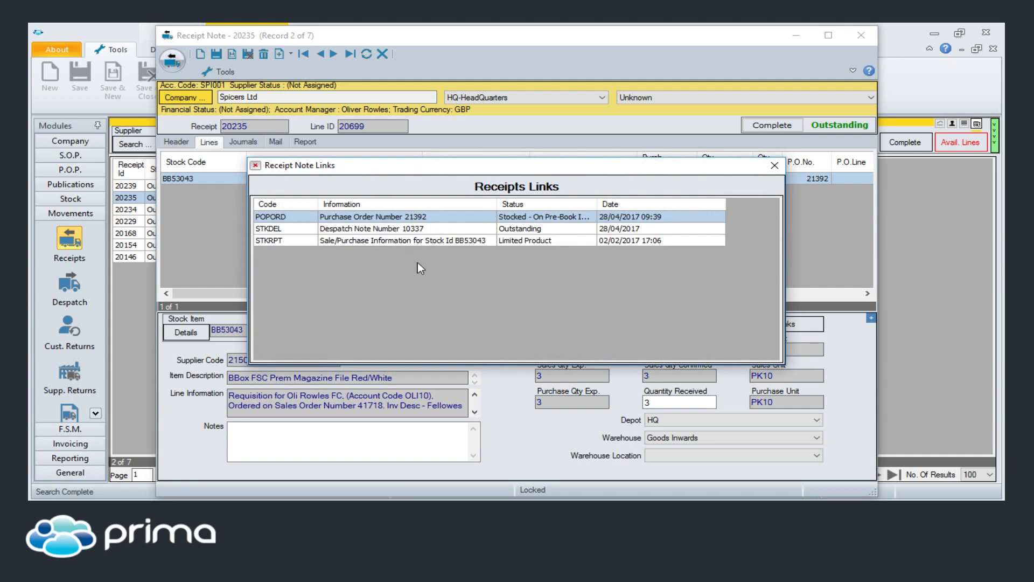
{"action": "left_click", "coordinate": [360, 229]}
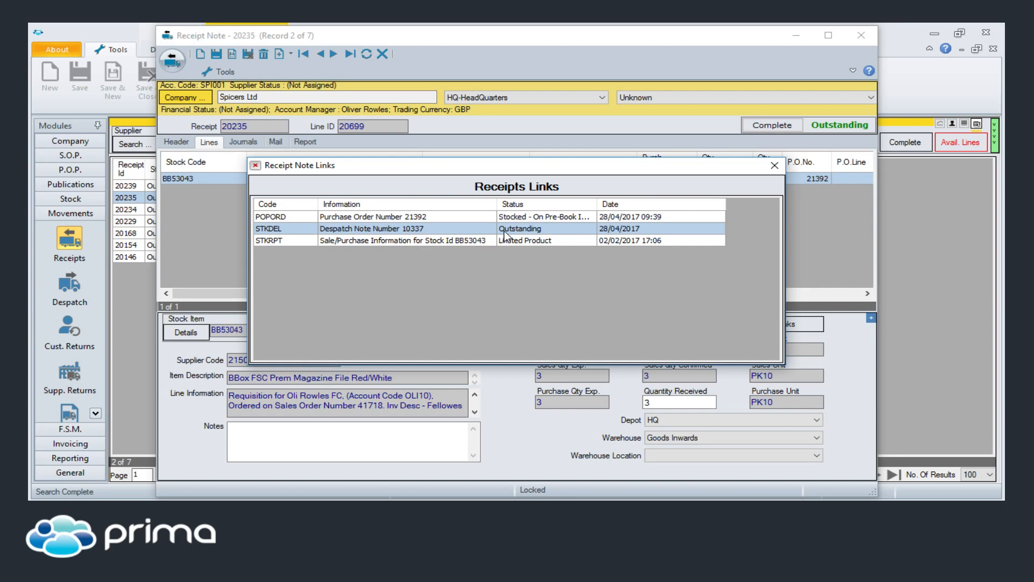
{"action": "left_click", "coordinate": [774, 164]}
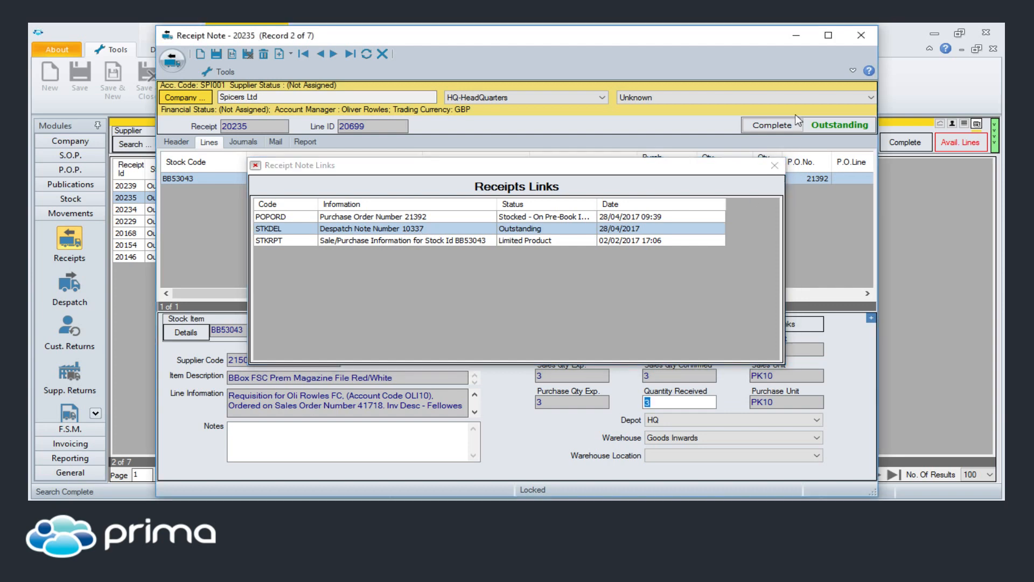
{"action": "left_click", "coordinate": [862, 35]}
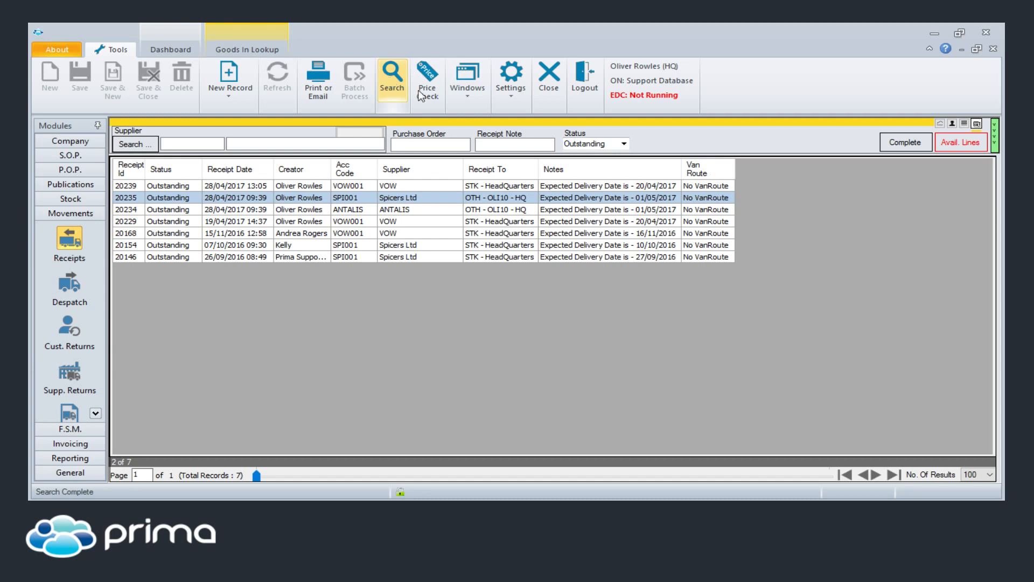
- Review the header of the VOW receipt note for HeadQuarters stock dated 19/04/2017 and return to the receipts list
{"action": "left_click", "coordinate": [489, 221]}
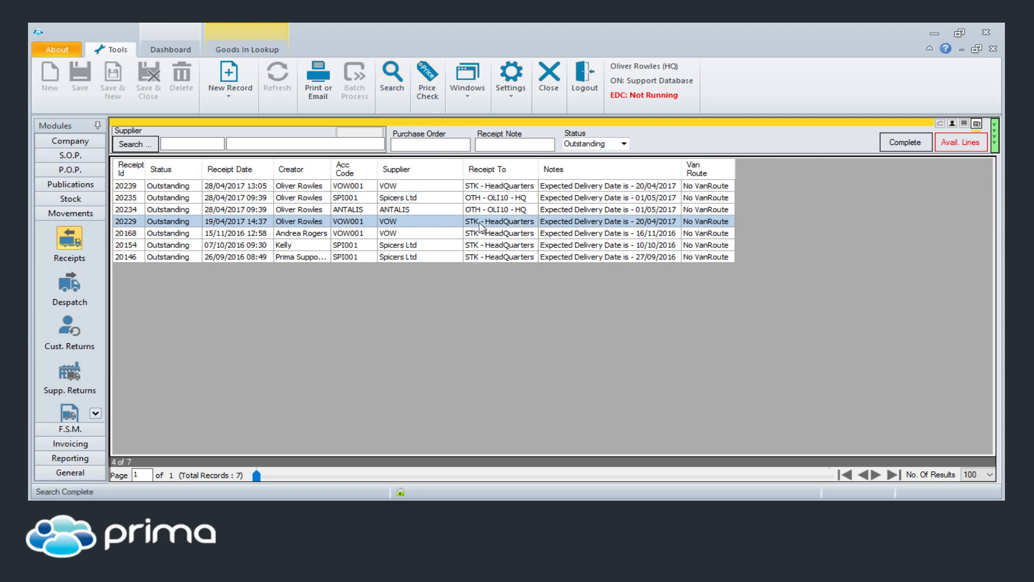
{"action": "double_click", "coordinate": [507, 222]}
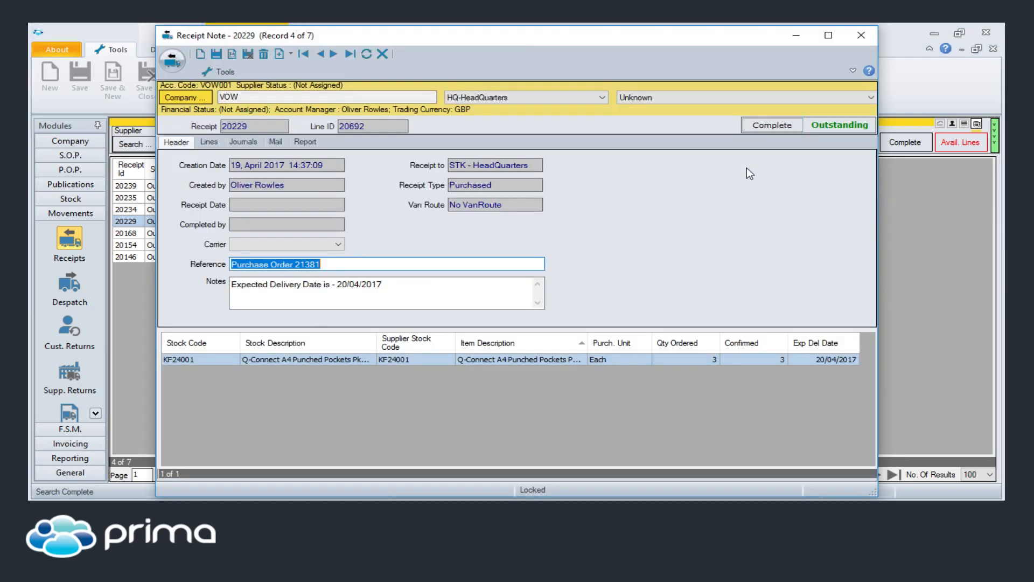
{"action": "left_click", "coordinate": [860, 35]}
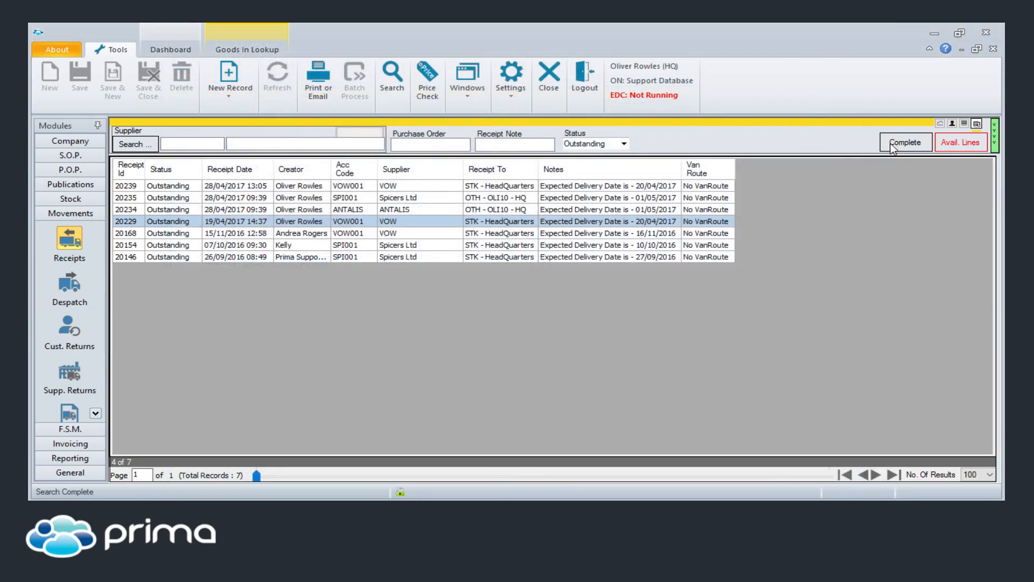
{"action": "left_click", "coordinate": [621, 234], "text": "ctrl"}
{"action": "left_click", "coordinate": [615, 224]}
- Open the despatch notes lookup and search with the status filter at All Current and Printed at Any
{"action": "left_click", "coordinate": [70, 290]}
{"action": "double_click", "coordinate": [70, 285]}
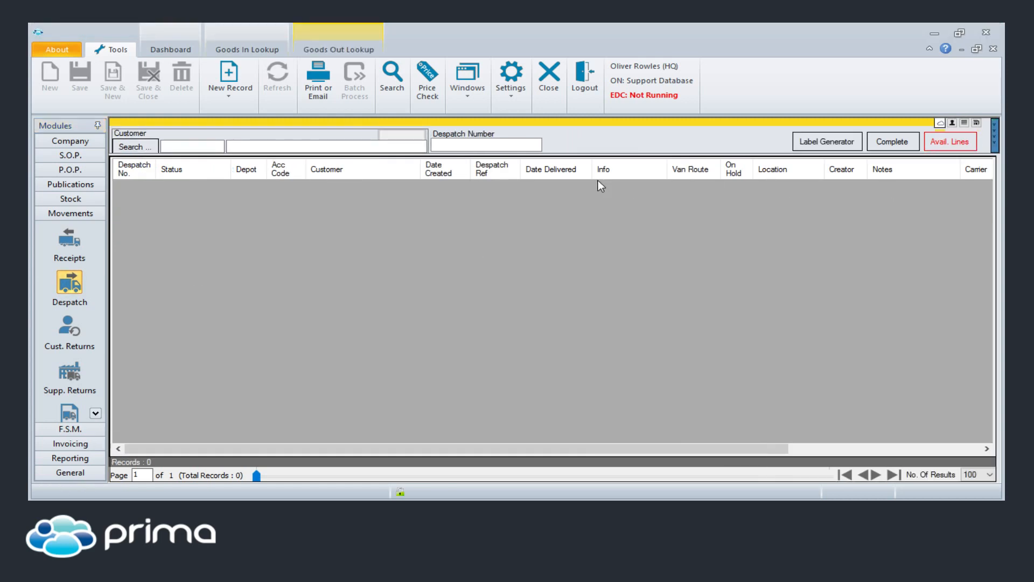
{"action": "left_click", "coordinate": [463, 124]}
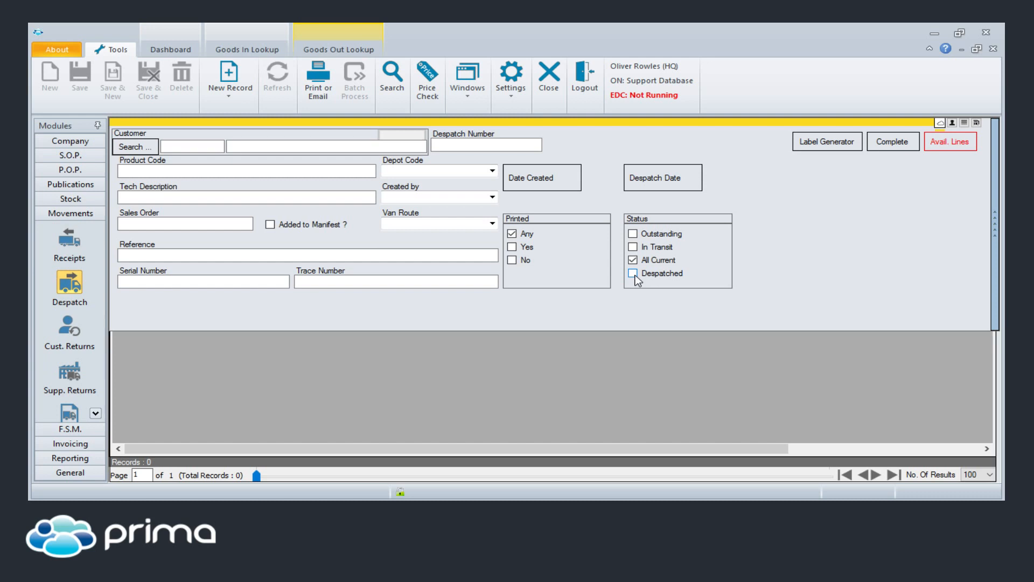
{"action": "left_click", "coordinate": [392, 80]}
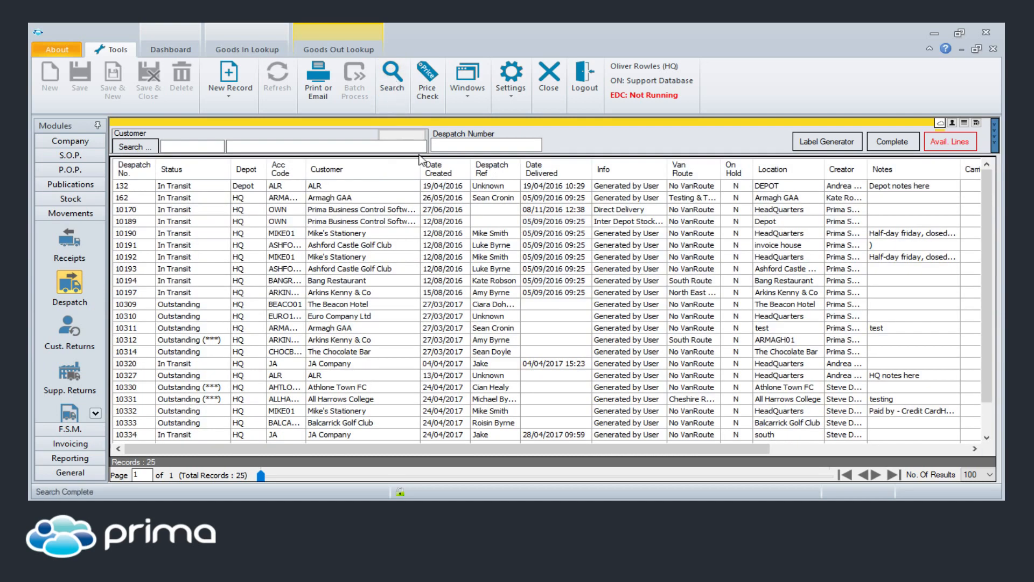
- Filter the despatch notes by the start of the customer's name and select the second outstanding Direct Delivery note
{"action": "left_click", "coordinate": [370, 149]}
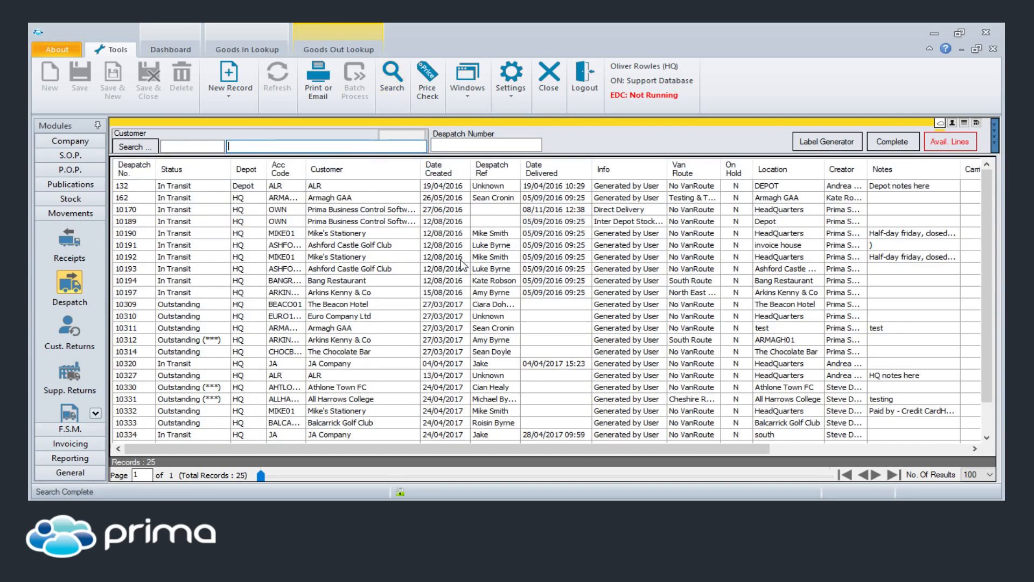
{"action": "type", "text": "oli"}
{"action": "key", "text": "Return"}
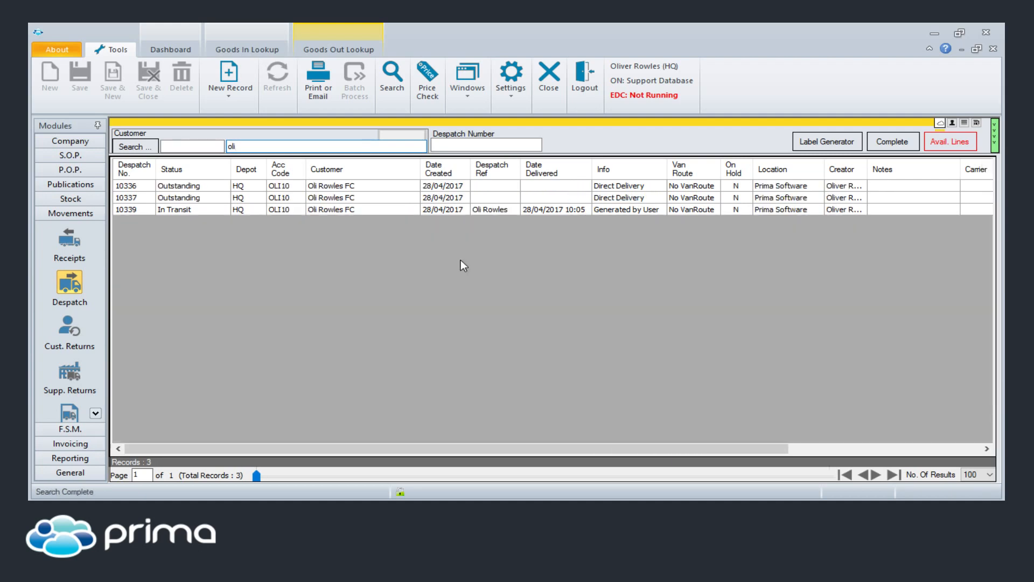
{"action": "left_click", "coordinate": [603, 197]}
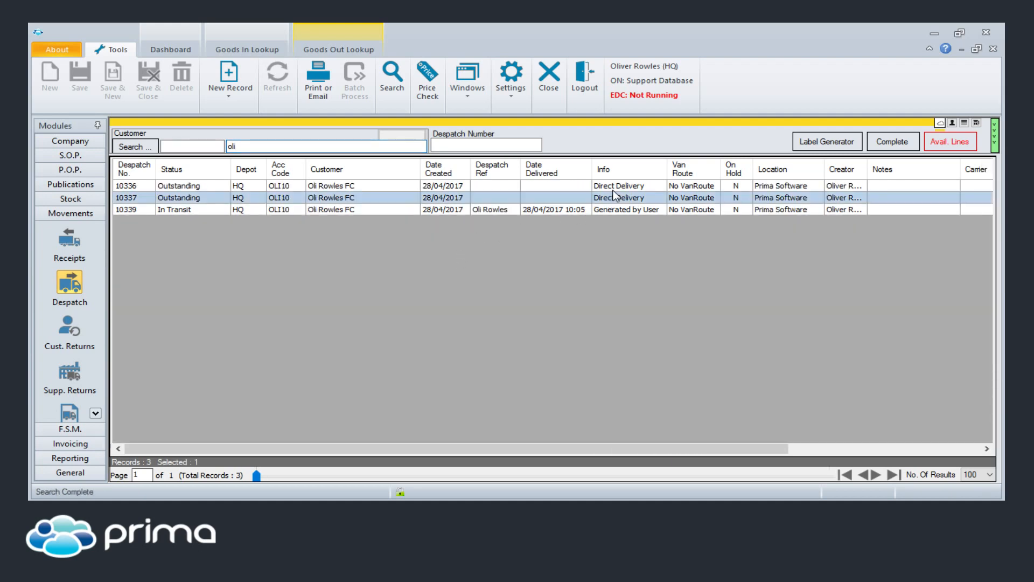
- Compare the customer's two outstanding Direct Delivery despatch notes in the despatch list
{"action": "left_click", "coordinate": [617, 186]}
{"action": "left_click", "coordinate": [613, 198]}
{"action": "left_click", "coordinate": [500, 185]}
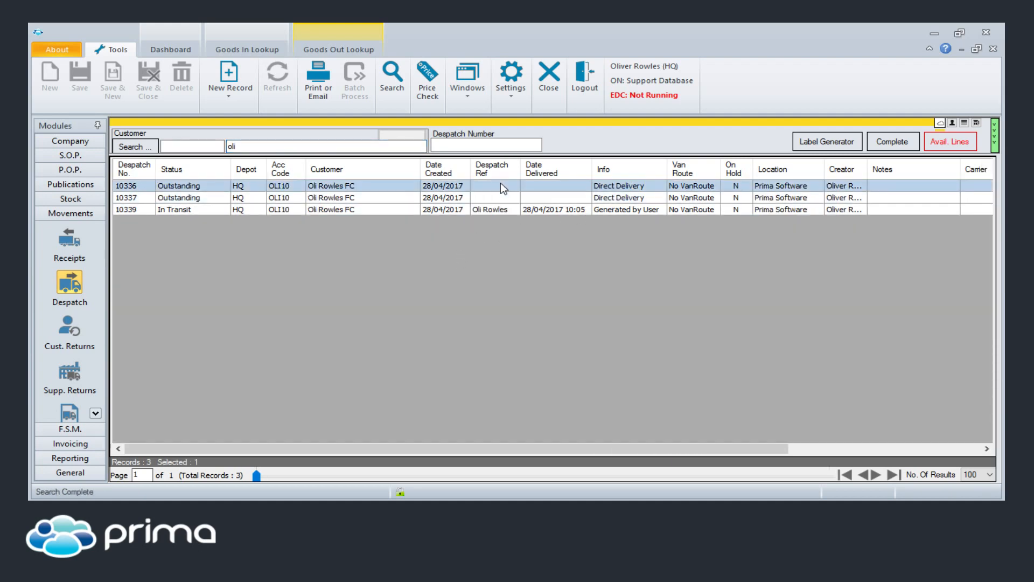
{"action": "left_click", "coordinate": [622, 198]}
{"action": "left_click", "coordinate": [624, 186]}
{"action": "left_click", "coordinate": [622, 198]}
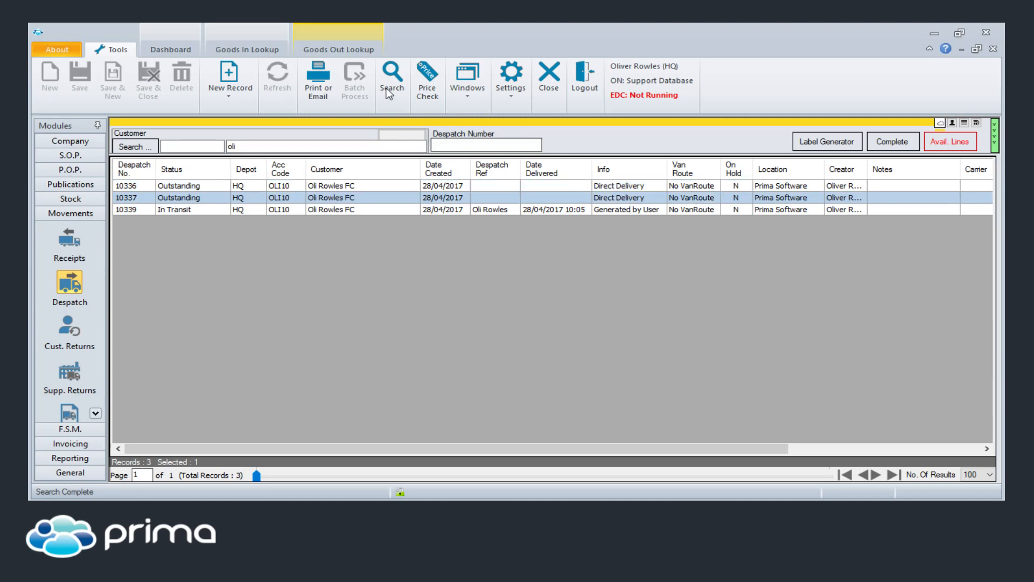
- Compare the Spicers Ltd and ANTALIS receipt notes expected 01/05/2017 in the receipts list with the customer's In Transit despatch note
{"action": "left_click", "coordinate": [272, 49]}
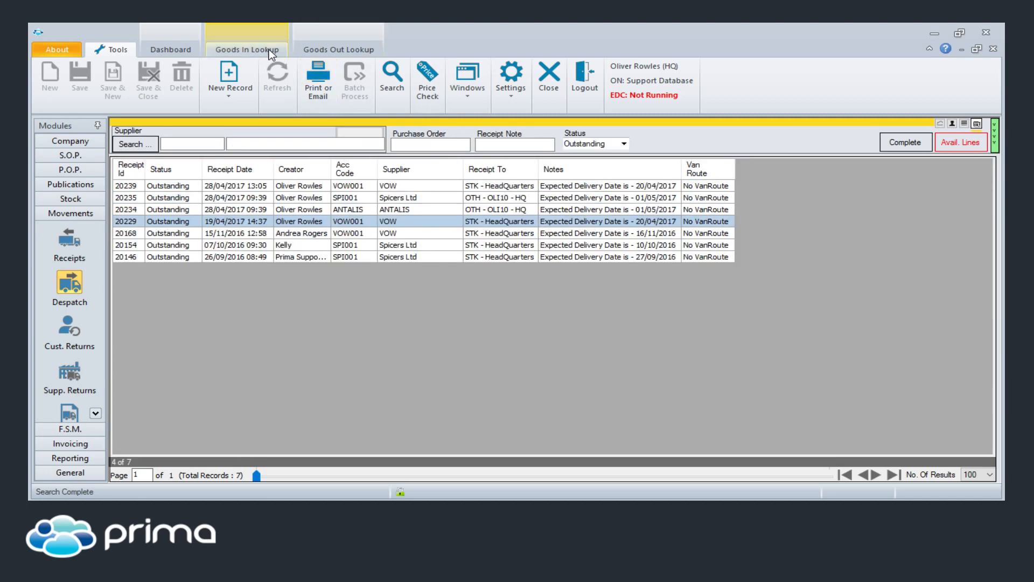
{"action": "left_click", "coordinate": [493, 209]}
{"action": "left_click", "coordinate": [493, 198]}
{"action": "left_click", "coordinate": [492, 209]}
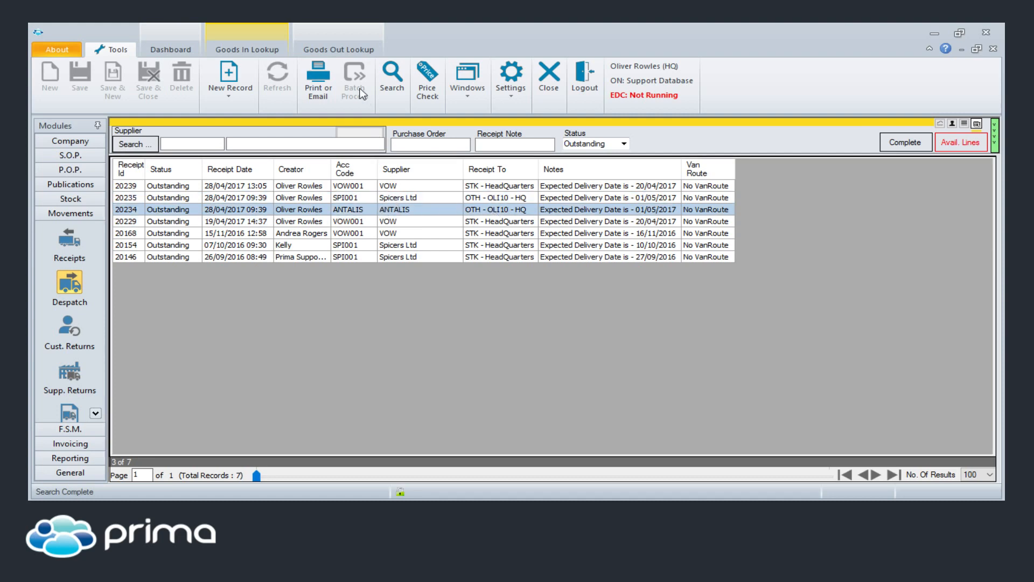
{"action": "left_click", "coordinate": [318, 49]}
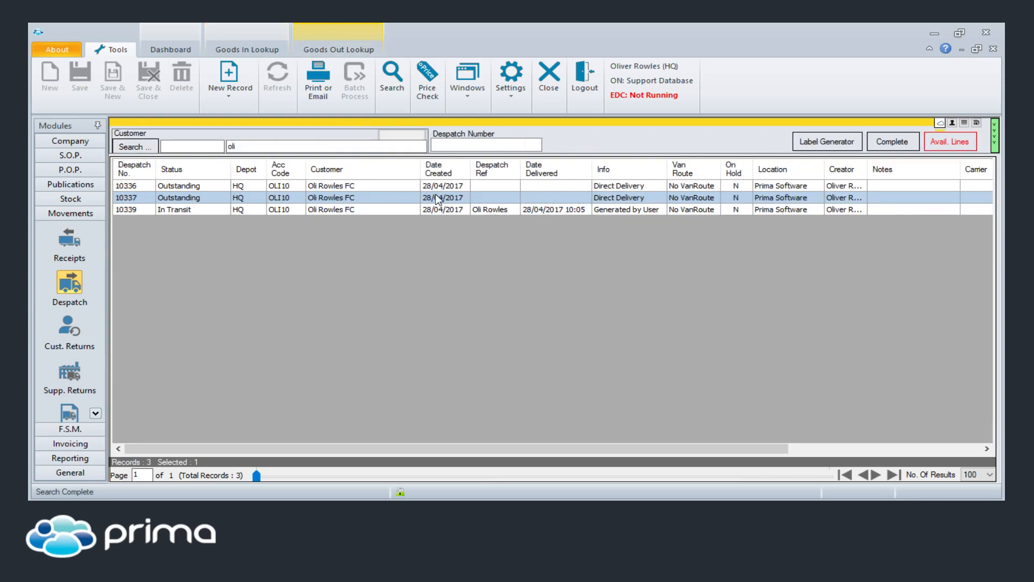
{"action": "left_click", "coordinate": [445, 210]}
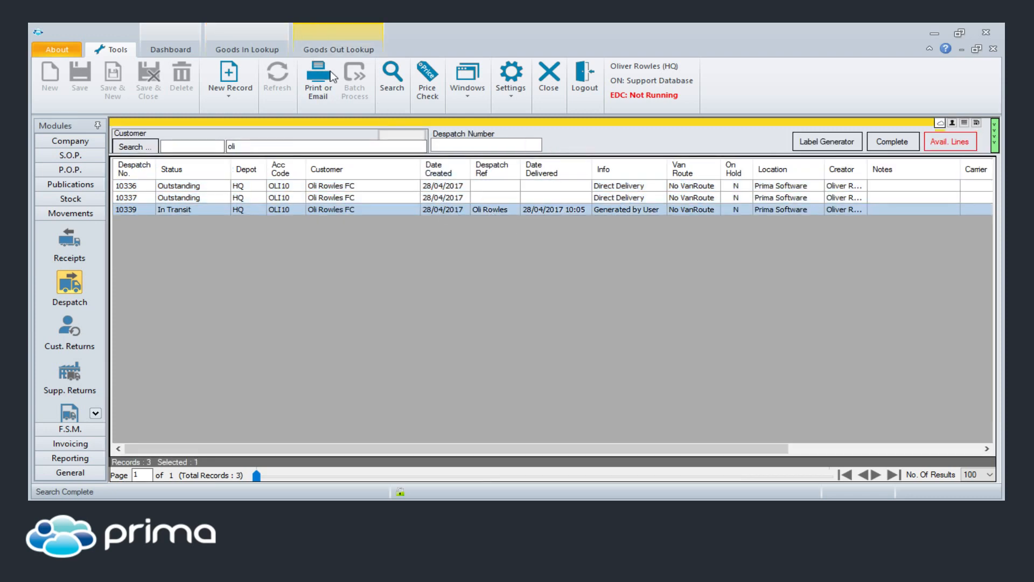
- Complete and close the Spicers Ltd receipt note expected 01/05/2017, and refresh both the receipts and despatch lists
{"action": "left_click", "coordinate": [261, 50]}
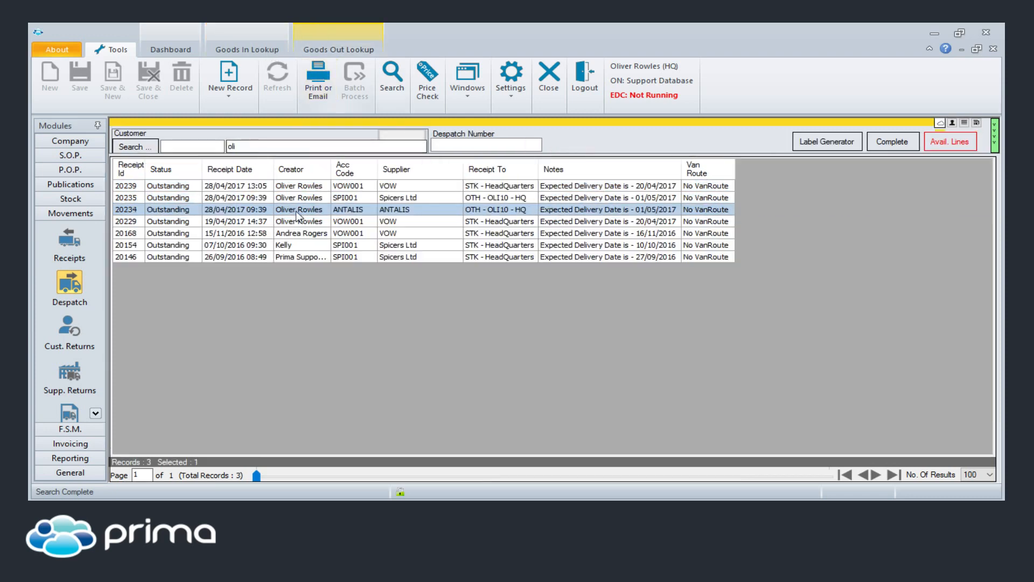
{"action": "double_click", "coordinate": [437, 198]}
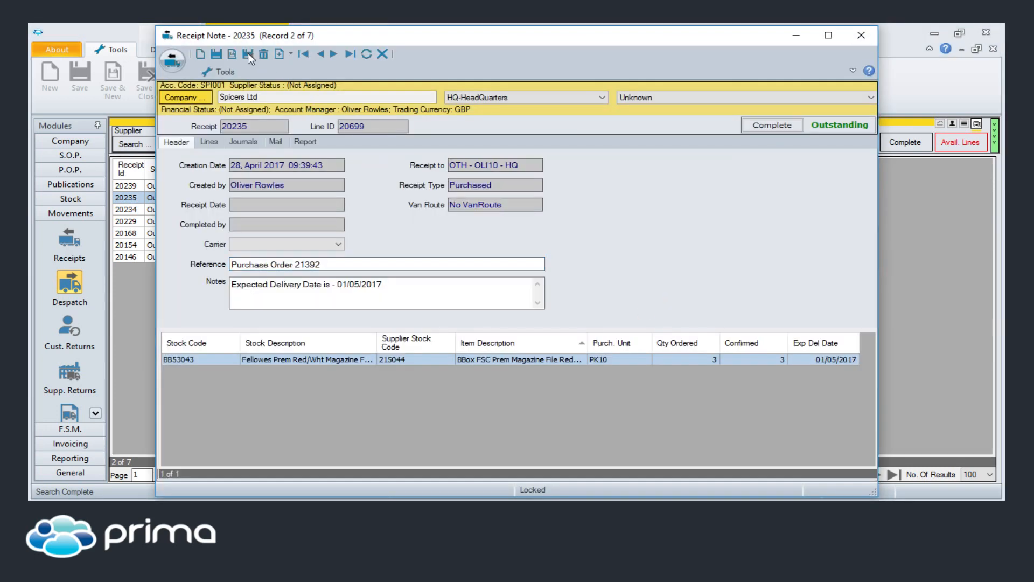
{"action": "left_click", "coordinate": [248, 52]}
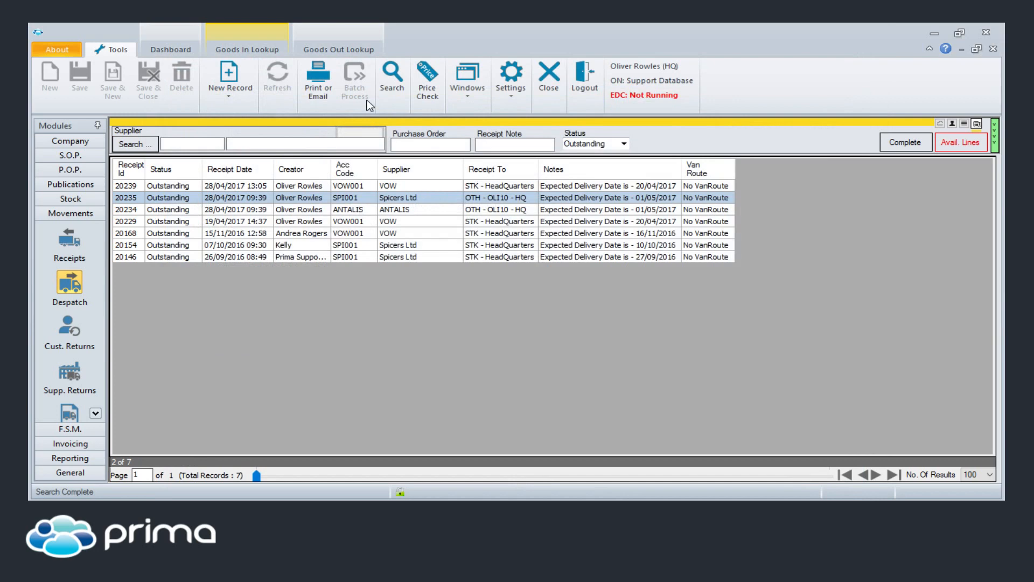
{"action": "left_click", "coordinate": [392, 78]}
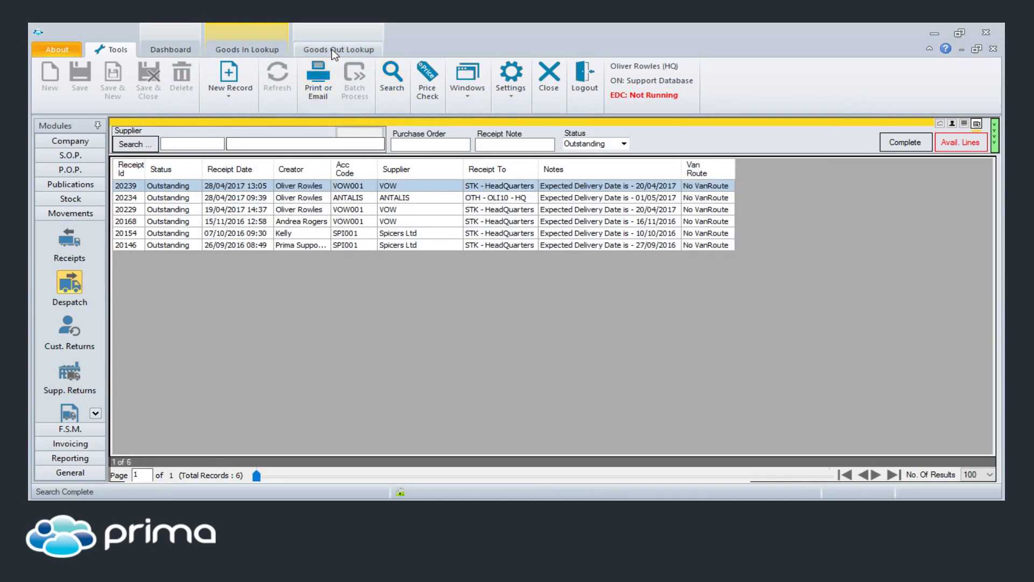
{"action": "left_click", "coordinate": [337, 50]}
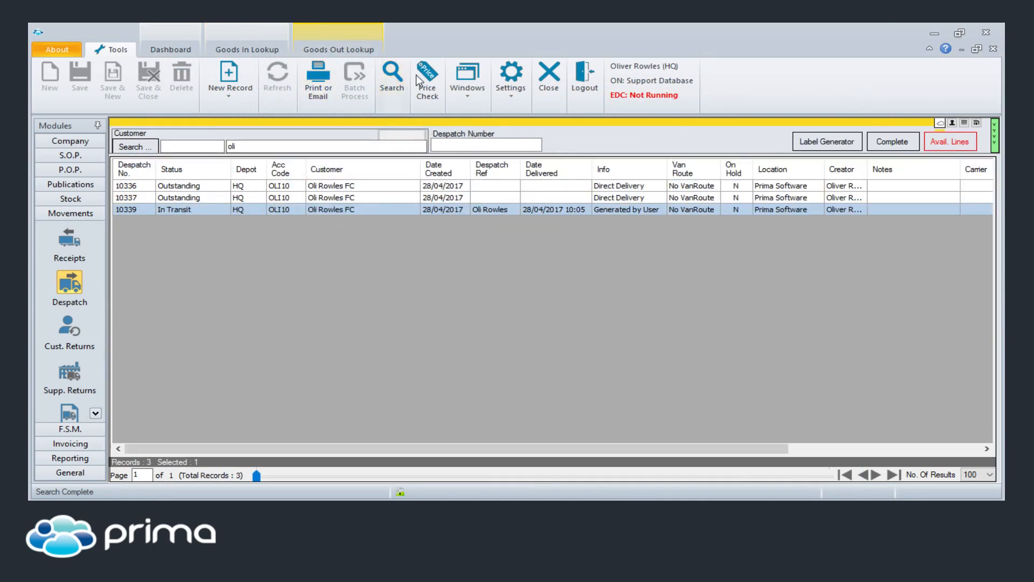
{"action": "left_click", "coordinate": [399, 79]}
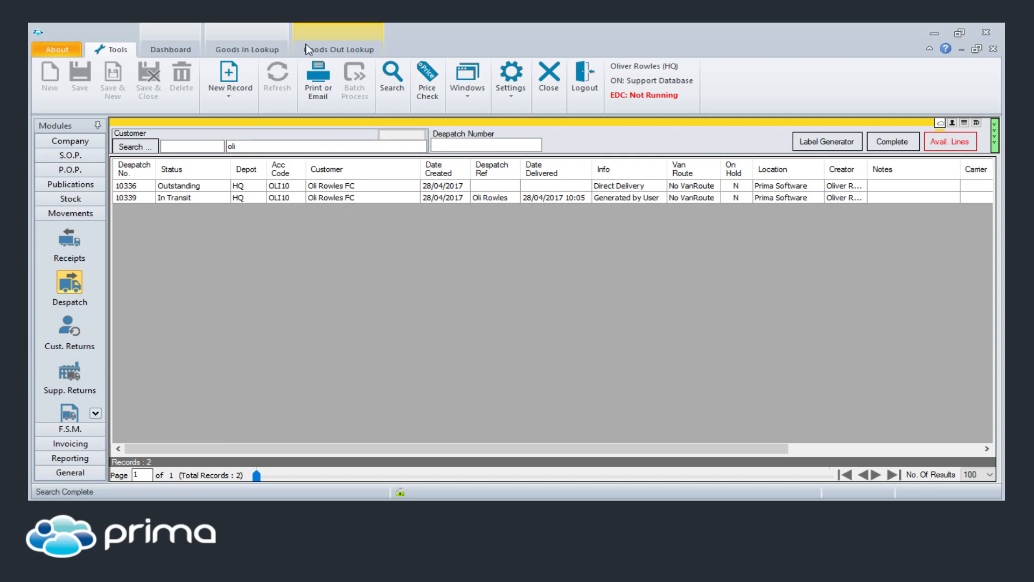
- Open the VOW receipt note dated 19/04/2017 from the receipts list and show the details of its KF24001 line
{"action": "left_click", "coordinate": [272, 47]}
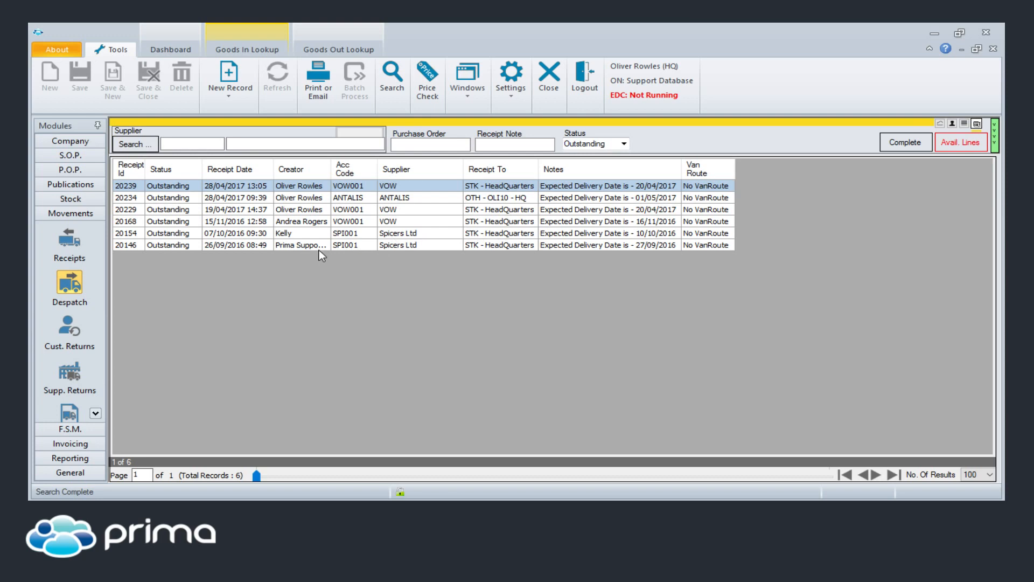
{"action": "left_click", "coordinate": [431, 233]}
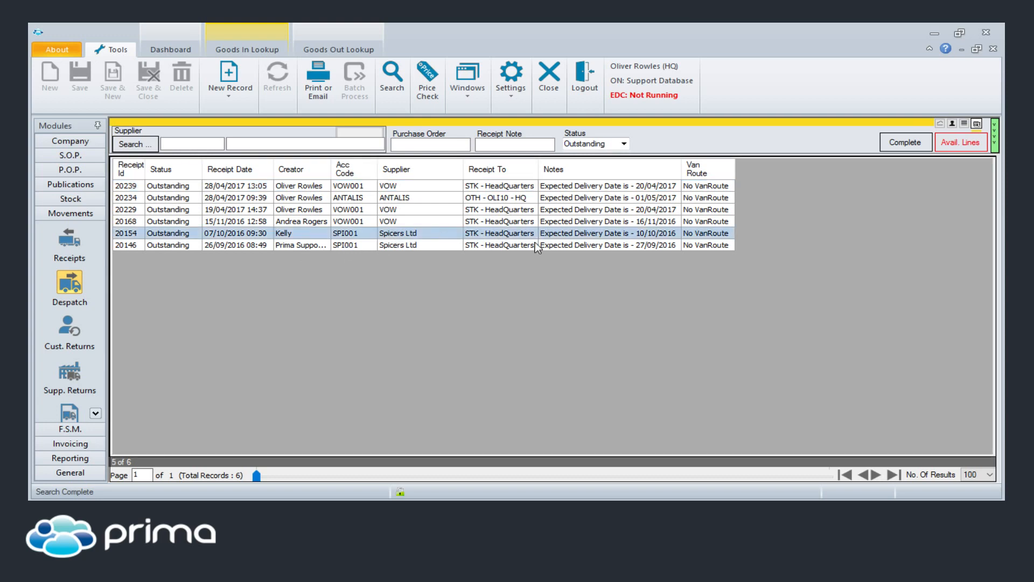
{"action": "left_click", "coordinate": [563, 211]}
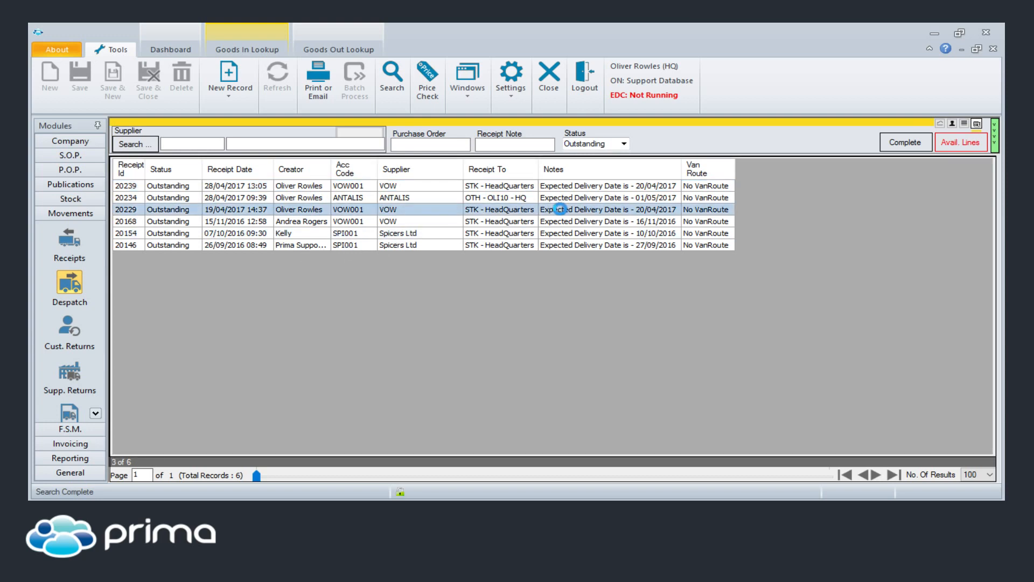
{"action": "double_click", "coordinate": [563, 212]}
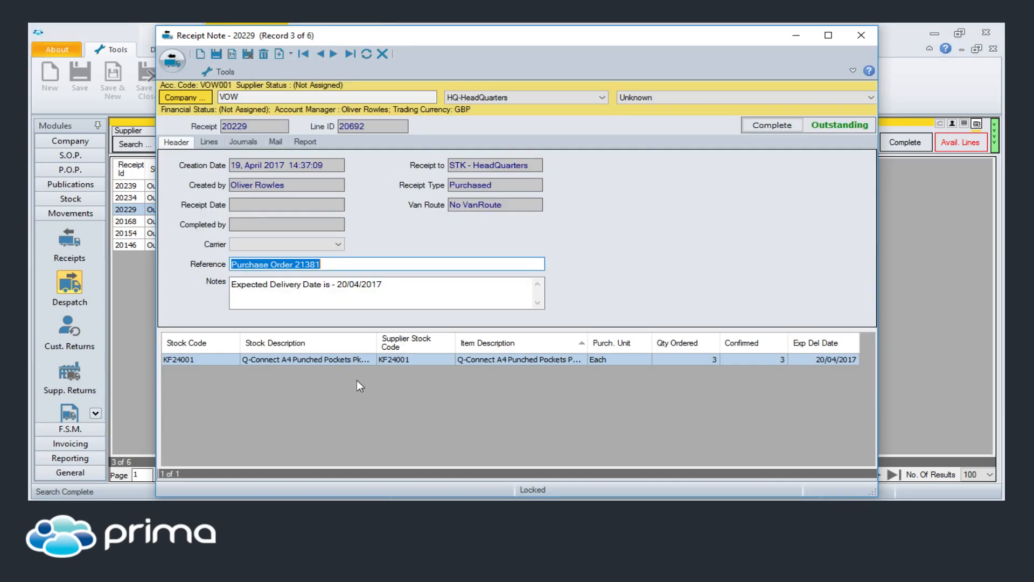
{"action": "left_click", "coordinate": [389, 291]}
{"action": "double_click", "coordinate": [545, 359]}
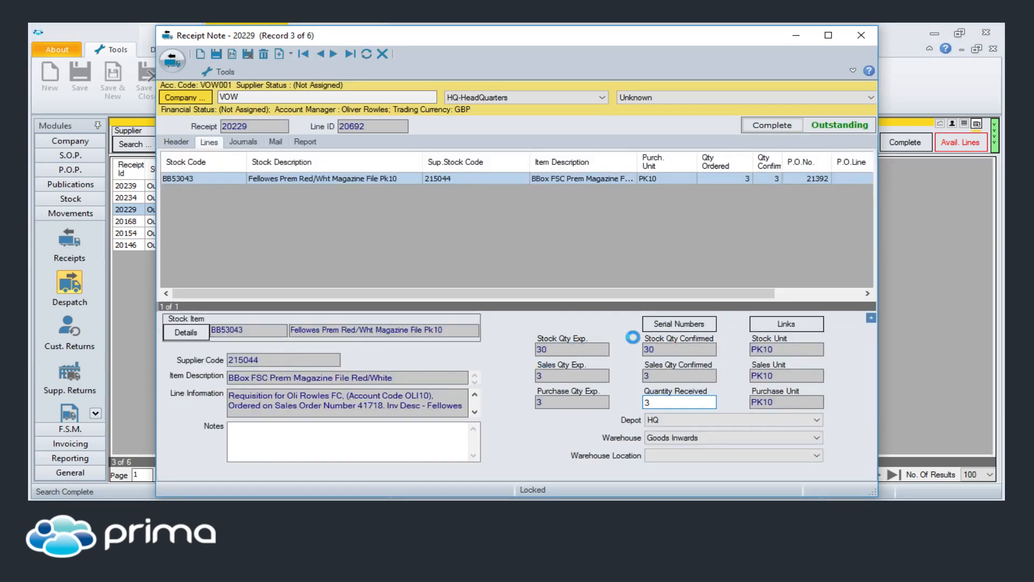
- Review the links of the KF24001 line, and complete and close the VOW receipt note
{"action": "left_click", "coordinate": [796, 324]}
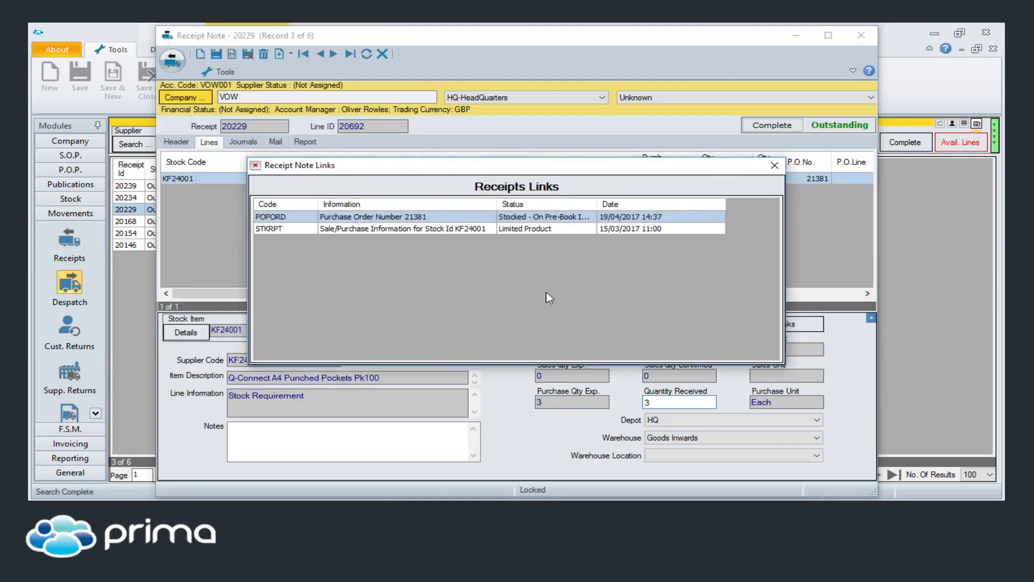
{"action": "left_click", "coordinate": [772, 167]}
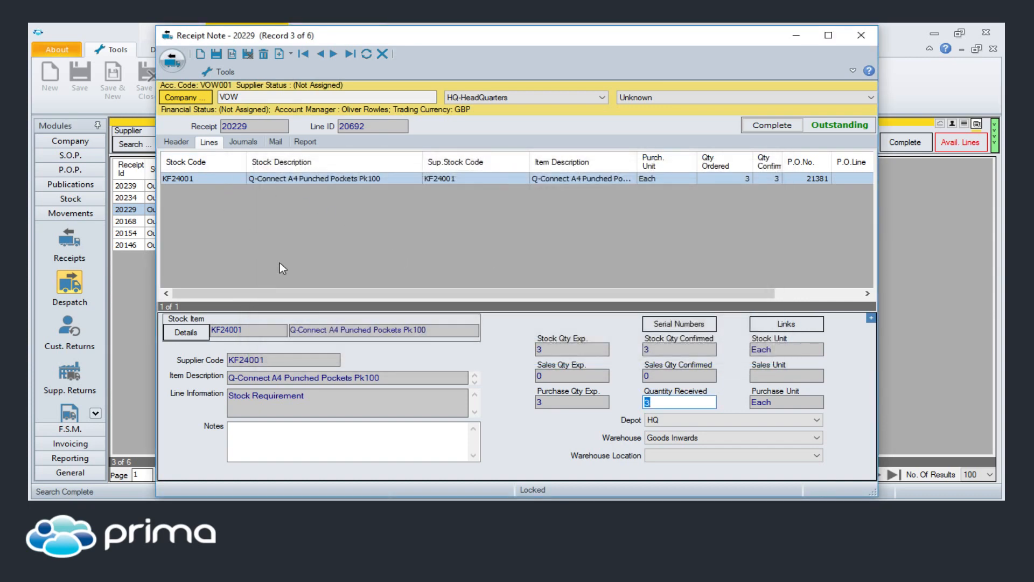
{"action": "left_click", "coordinate": [771, 125]}
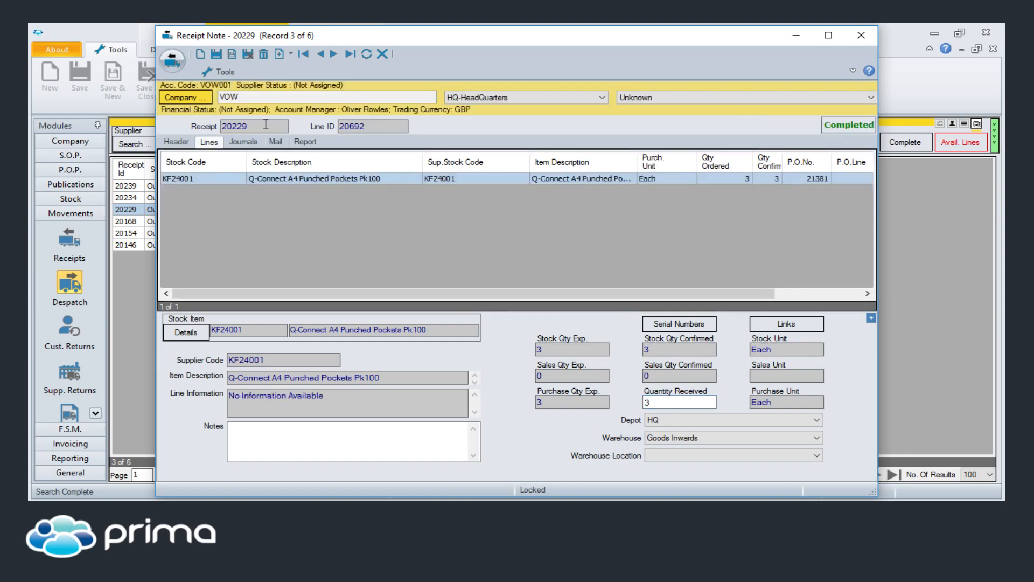
{"action": "left_click", "coordinate": [861, 35]}
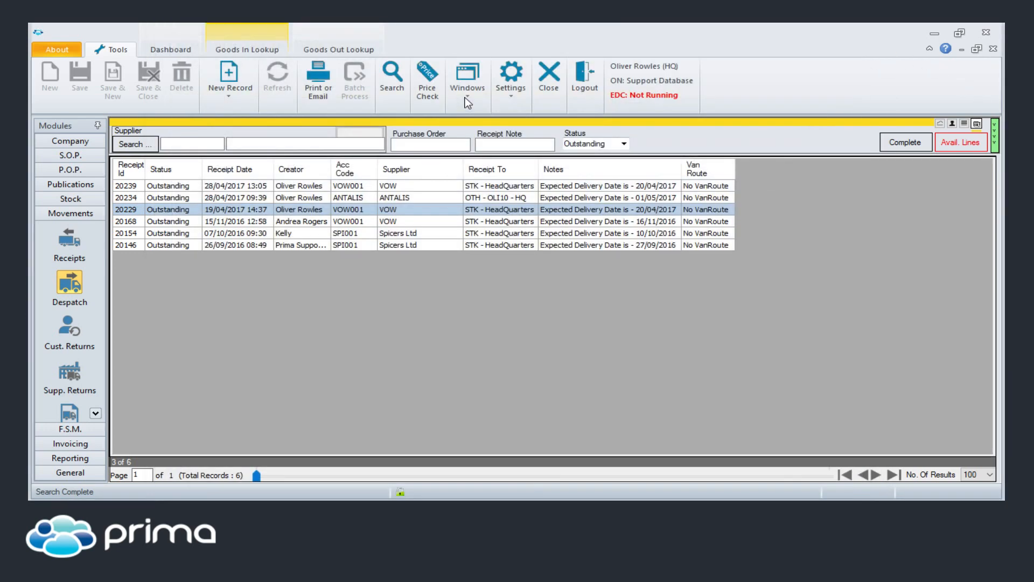
- Review the lines available for despatch from the despatch list, checking the KF24001 line, and close them without creating notes
{"action": "left_click", "coordinate": [346, 49]}
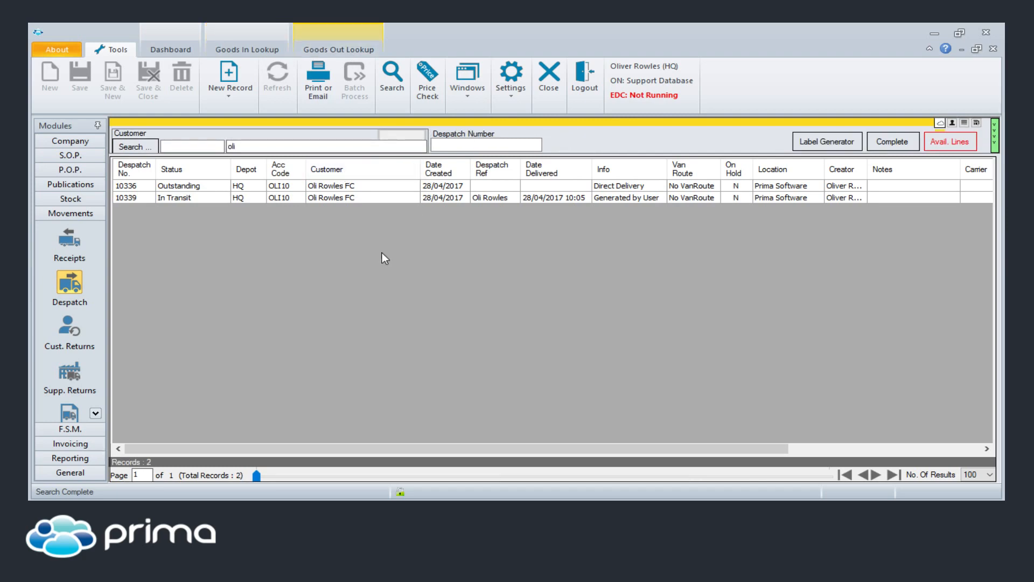
{"action": "left_click", "coordinate": [949, 142]}
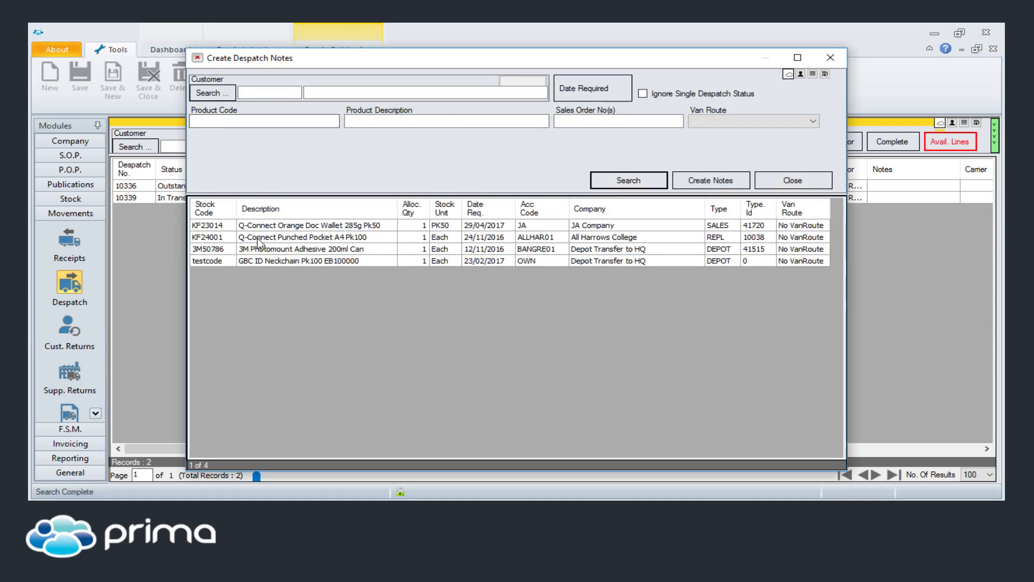
{"action": "left_click", "coordinate": [208, 239]}
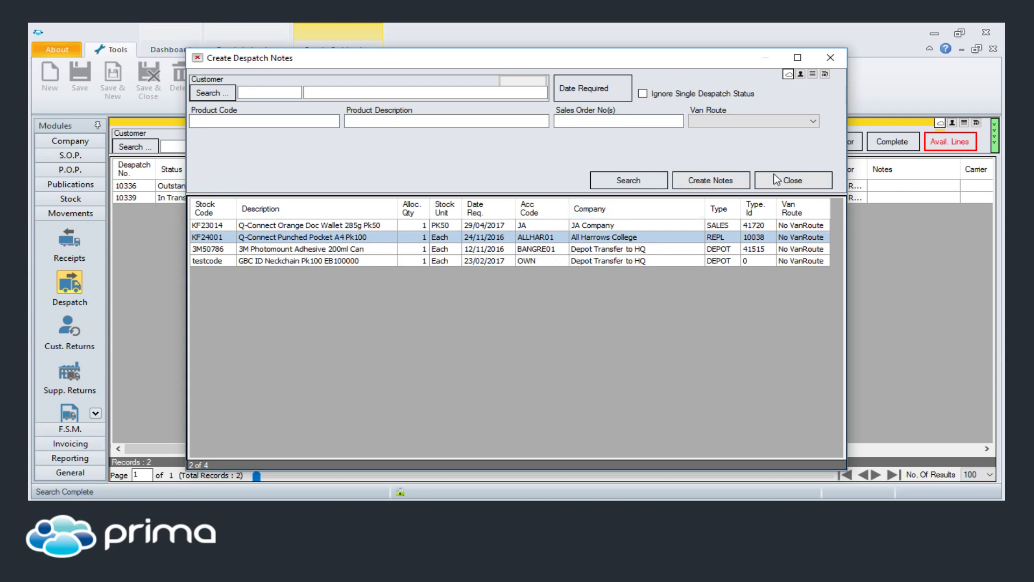
{"action": "left_click", "coordinate": [795, 181]}
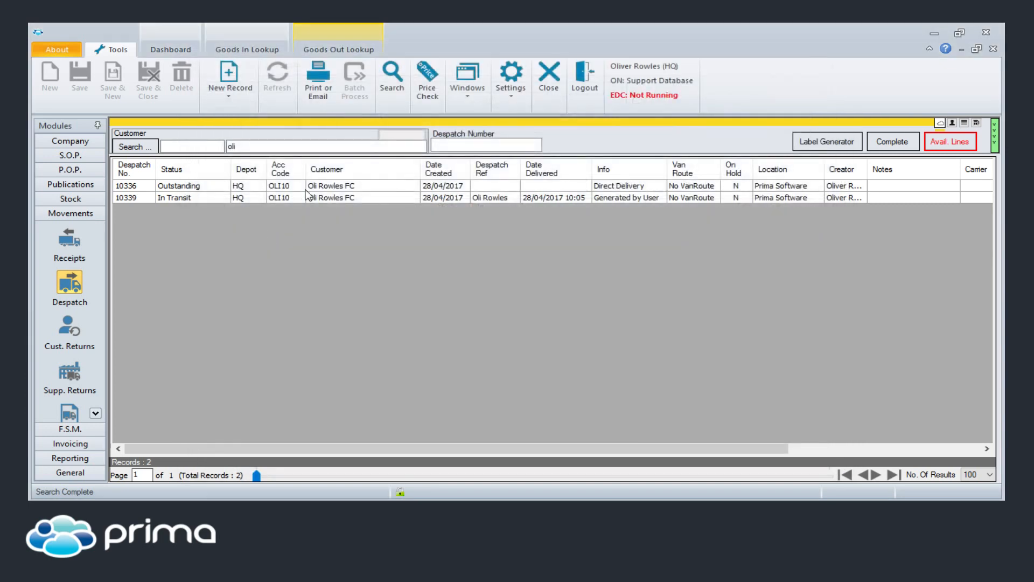
- Open the customer's outstanding Direct Delivery despatch note and examine its header and the details of its 57637 line
{"action": "left_click", "coordinate": [344, 187]}
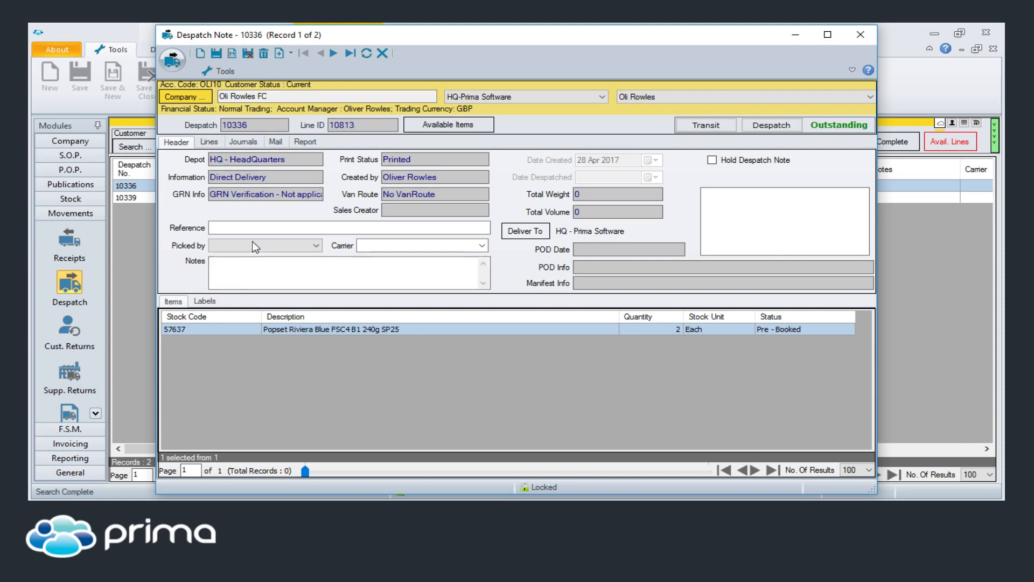
{"action": "left_click", "coordinate": [243, 227]}
{"action": "left_click", "coordinate": [243, 279]}
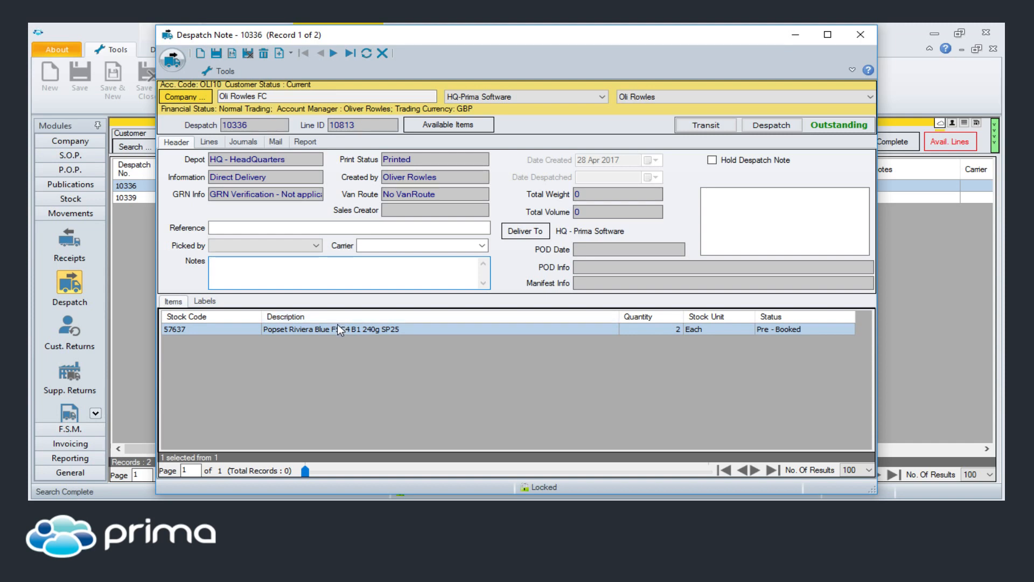
{"action": "double_click", "coordinate": [239, 331]}
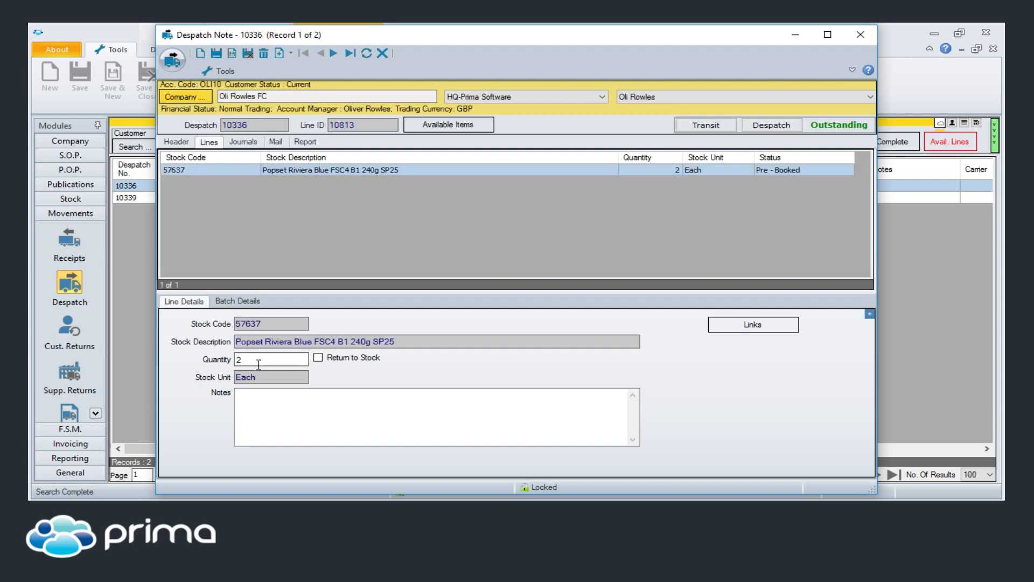
{"action": "left_click", "coordinate": [406, 415]}
- Try to save the 57637 line with Return to Stock enabled and quantity 1, and close the despatch note
{"action": "left_click", "coordinate": [318, 357]}
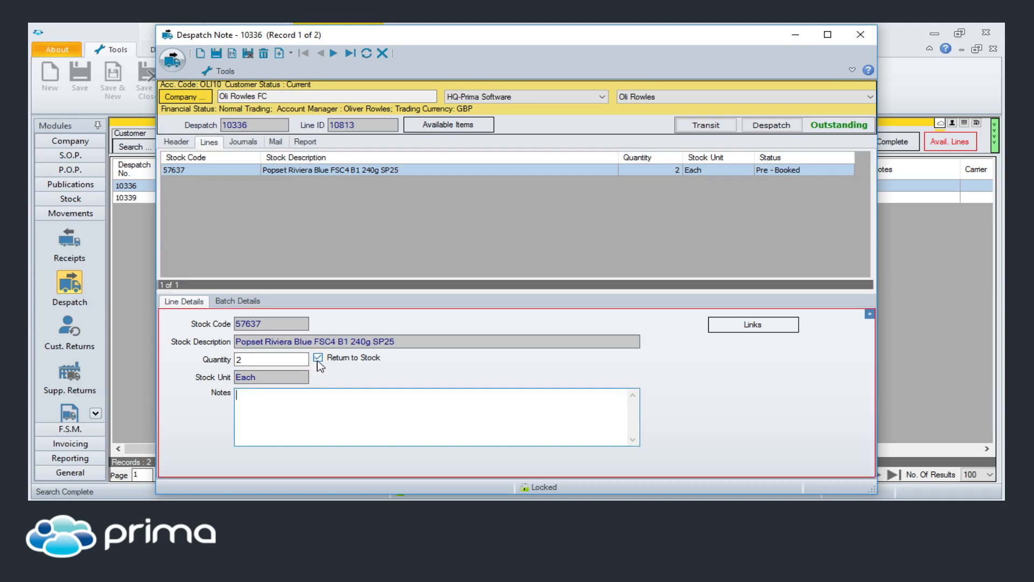
{"action": "left_click", "coordinate": [257, 391]}
{"action": "left_click", "coordinate": [255, 360]}
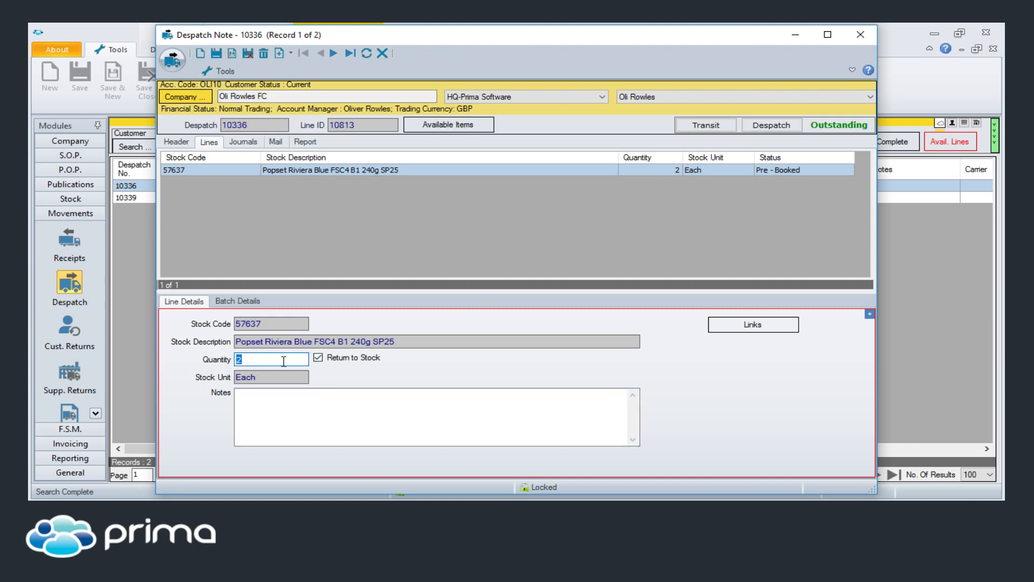
{"action": "type", "text": "1"}
{"action": "left_click", "coordinate": [216, 53]}
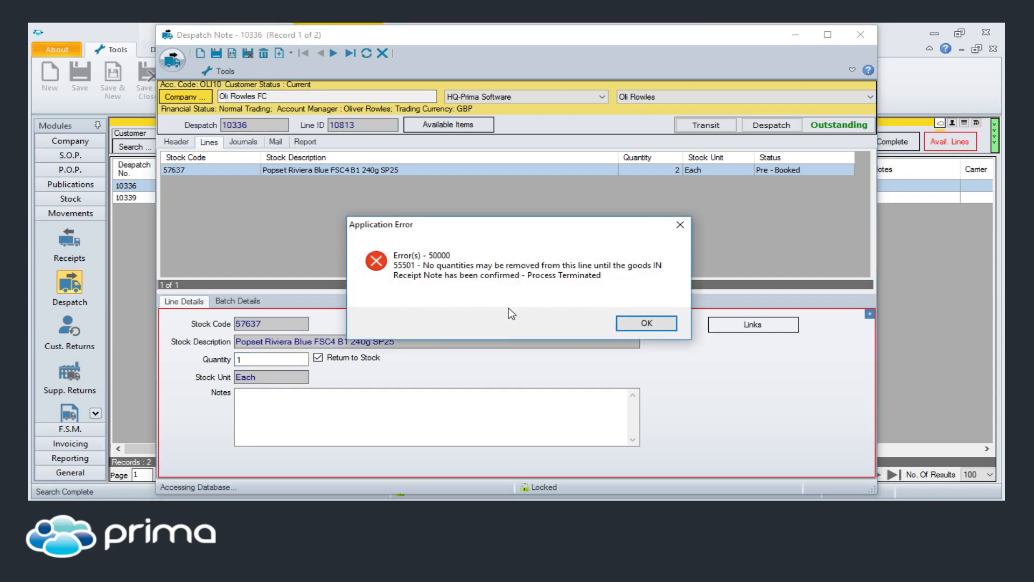
{"action": "left_click", "coordinate": [638, 323]}
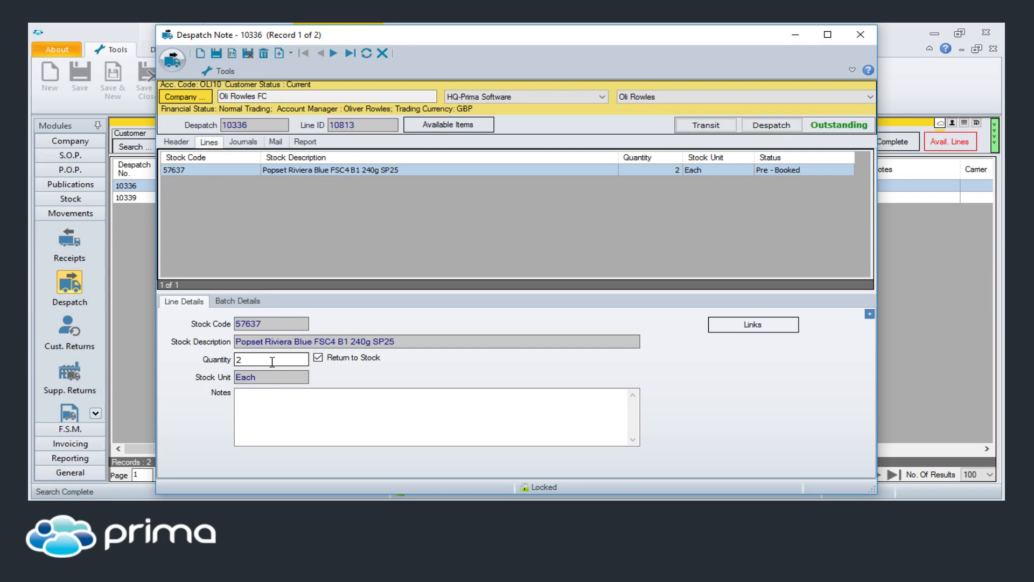
{"action": "left_click", "coordinate": [186, 145]}
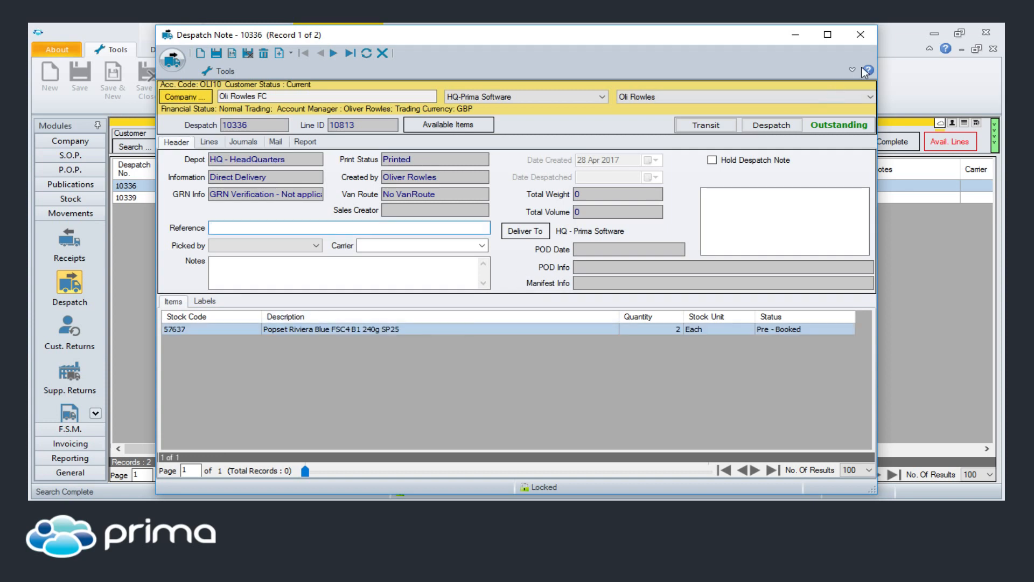
{"action": "left_click", "coordinate": [860, 35]}
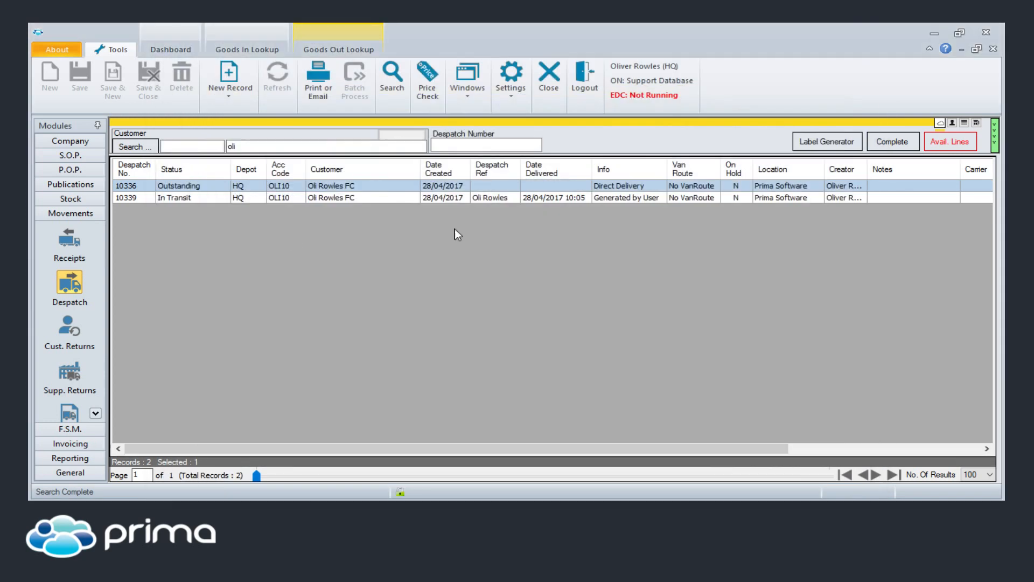
- Open the customer's In Transit despatch note and check whether any available items can be added to it
{"action": "double_click", "coordinate": [625, 198]}
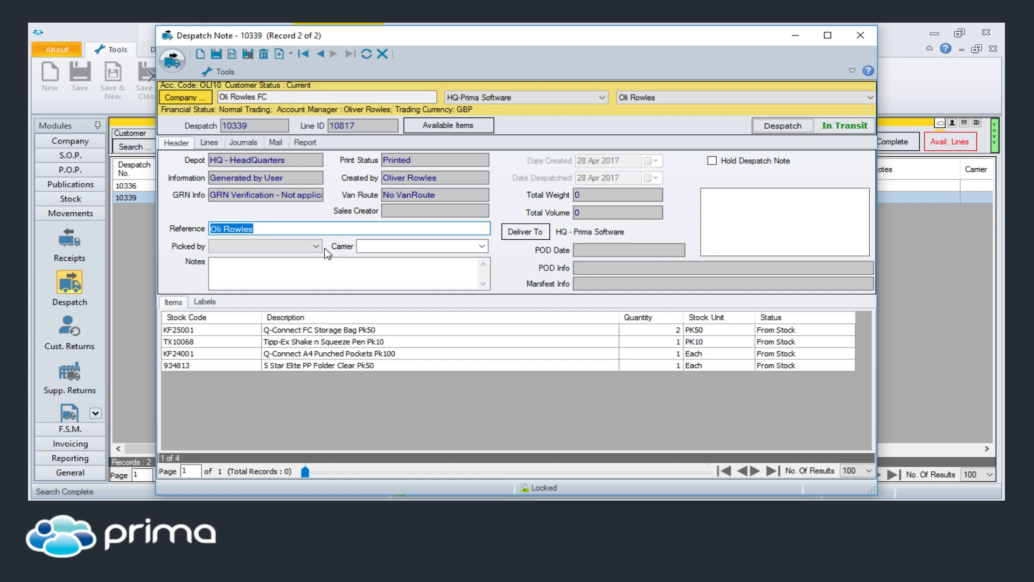
{"action": "left_click", "coordinate": [431, 128]}
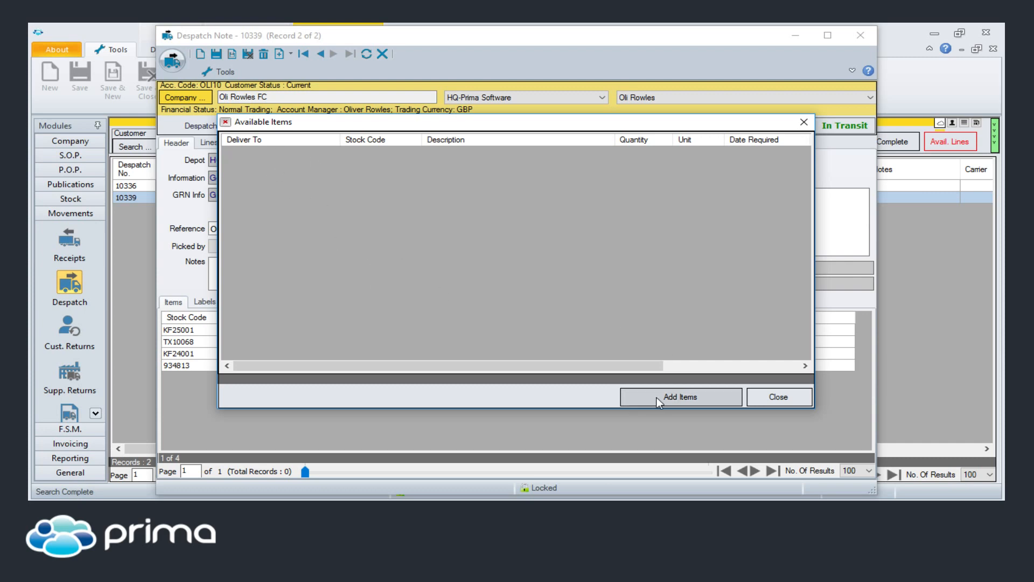
{"action": "left_click", "coordinate": [770, 398]}
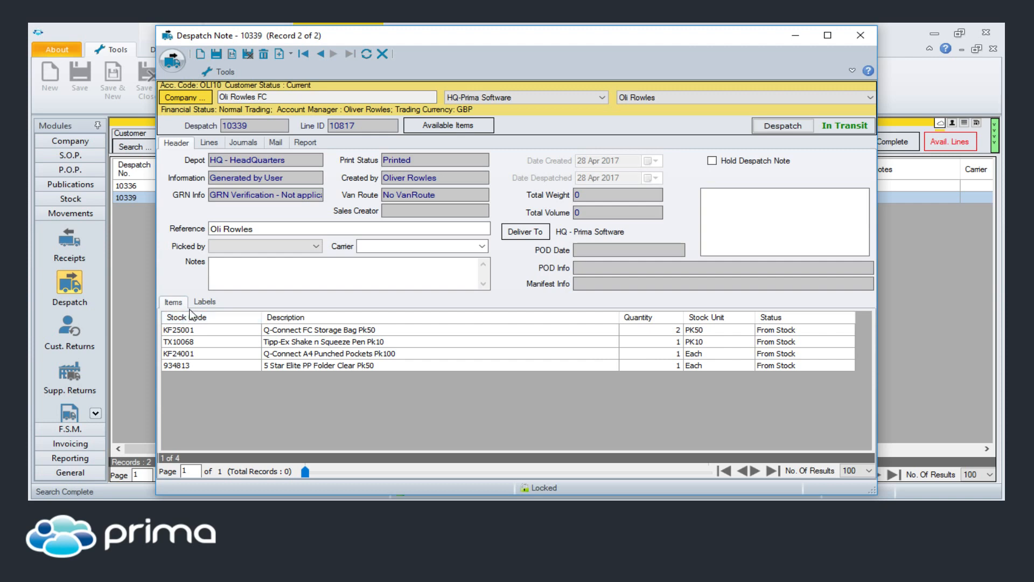
- Review the despatch note's report options, and check the batch print settings for both of the customer's despatch notes without starting the jobs
{"action": "left_click", "coordinate": [305, 143]}
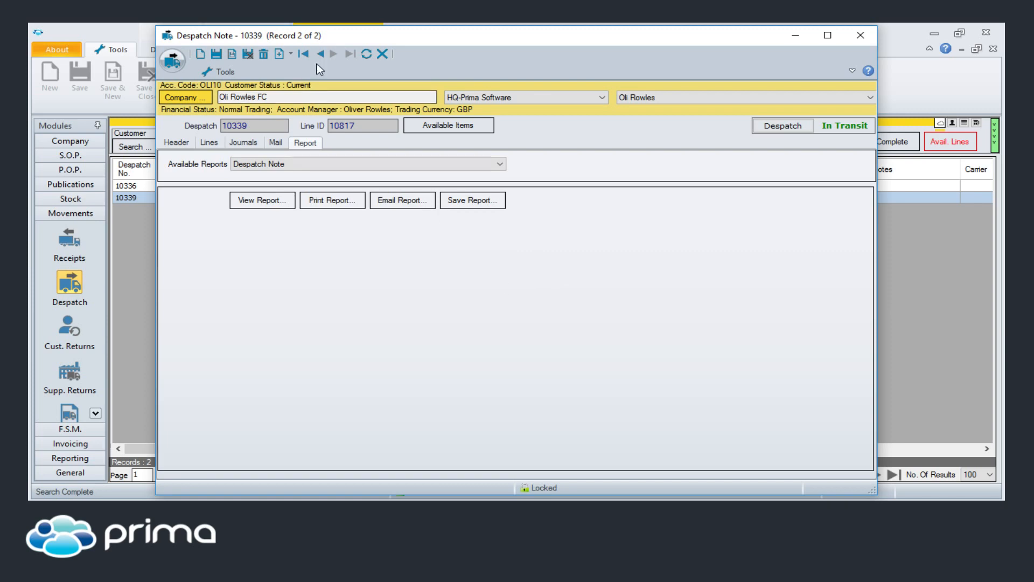
{"action": "left_click", "coordinate": [860, 35]}
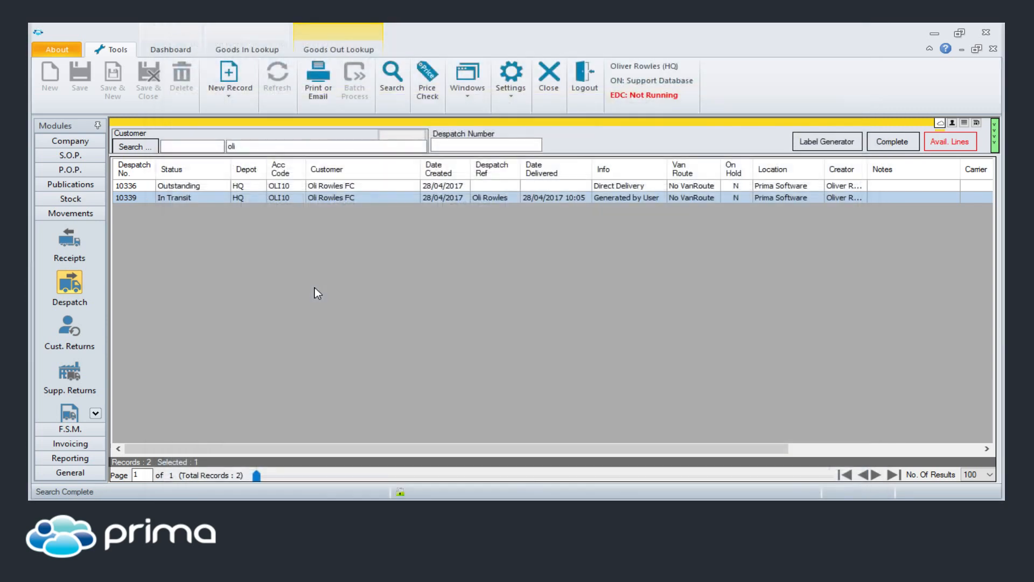
{"action": "left_click", "coordinate": [314, 186], "text": "ctrl"}
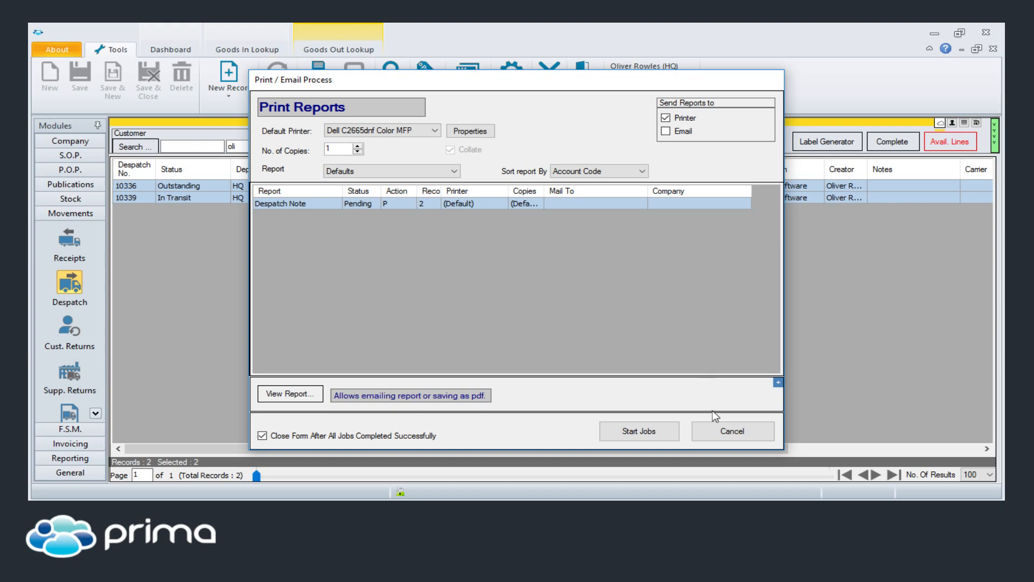
{"action": "left_click", "coordinate": [728, 431]}
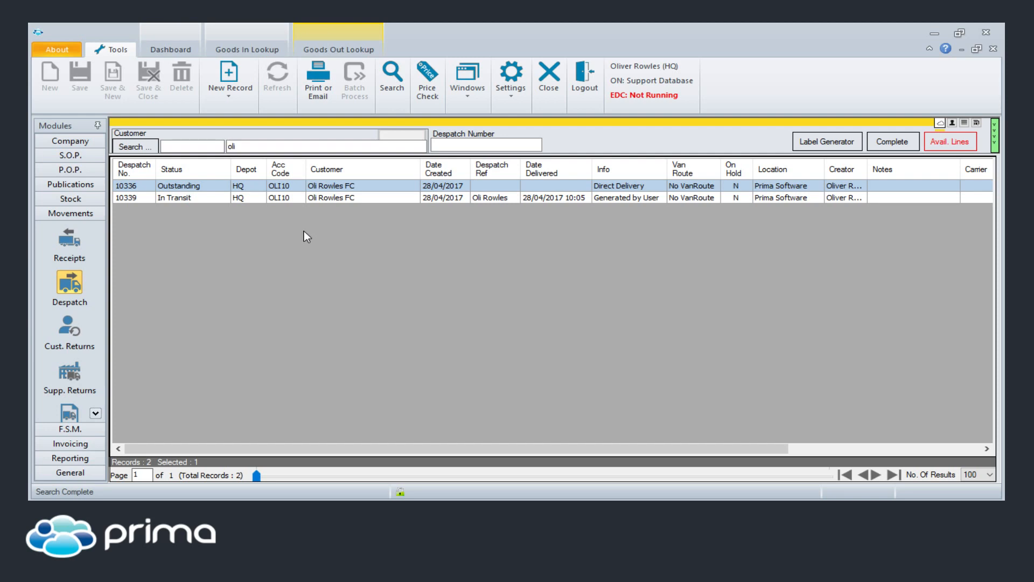
- Delete the TX10068 line from the customer's In Transit despatch note
{"action": "double_click", "coordinate": [470, 197]}
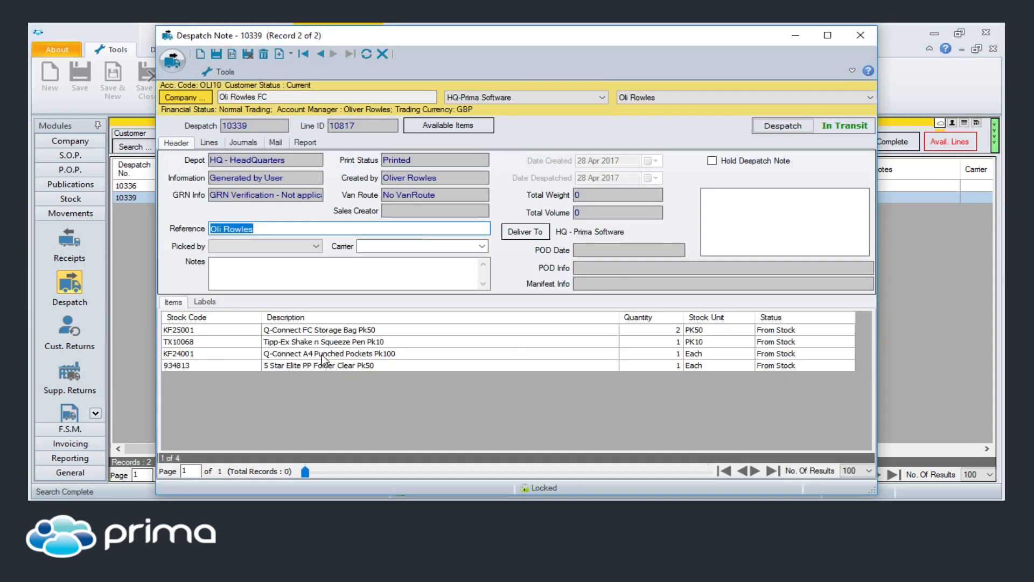
{"action": "left_click", "coordinate": [287, 342]}
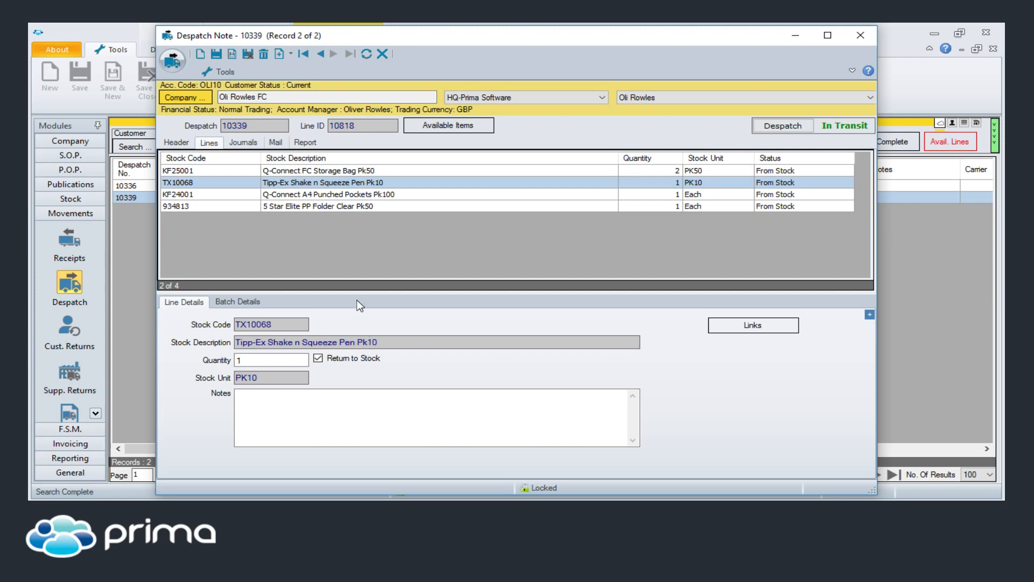
{"action": "left_click", "coordinate": [263, 53]}
{"action": "left_click", "coordinate": [501, 312]}
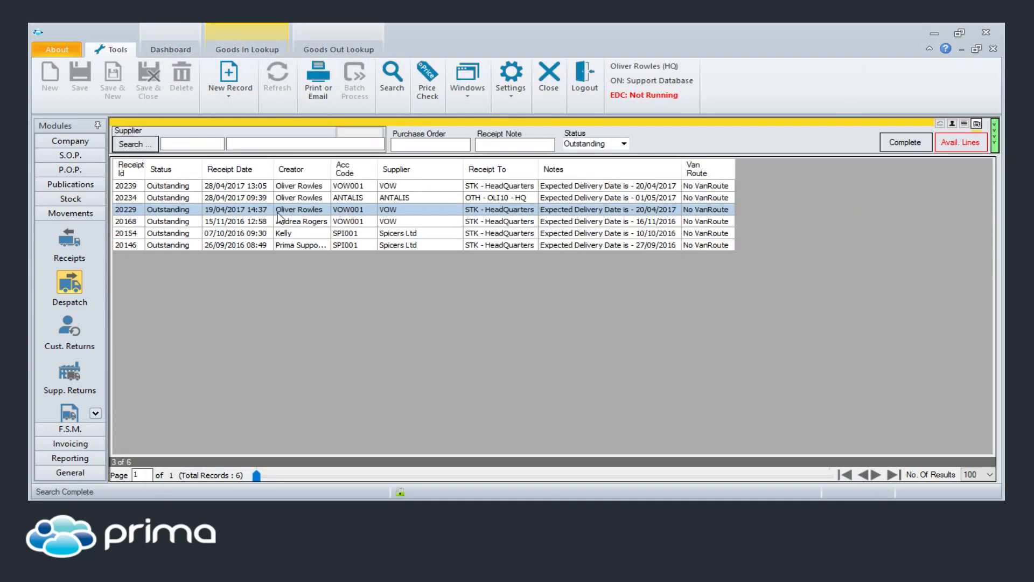
- Try to save a received quantity of 2 for the 00218X line on the Spicers Ltd receipt note dated 07/10/2016, and close the note
{"action": "double_click", "coordinate": [291, 245]}
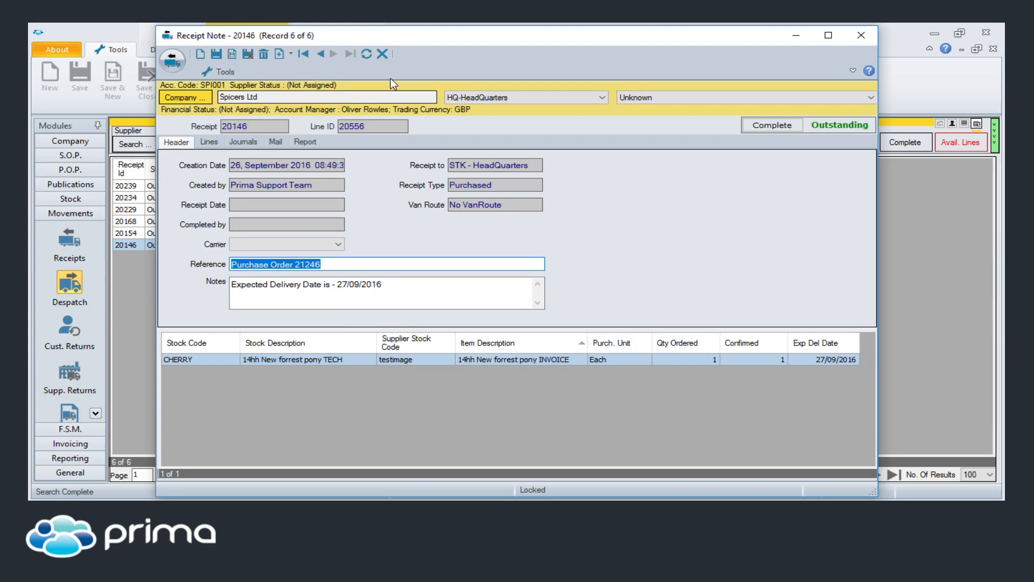
{"action": "left_click", "coordinate": [320, 54]}
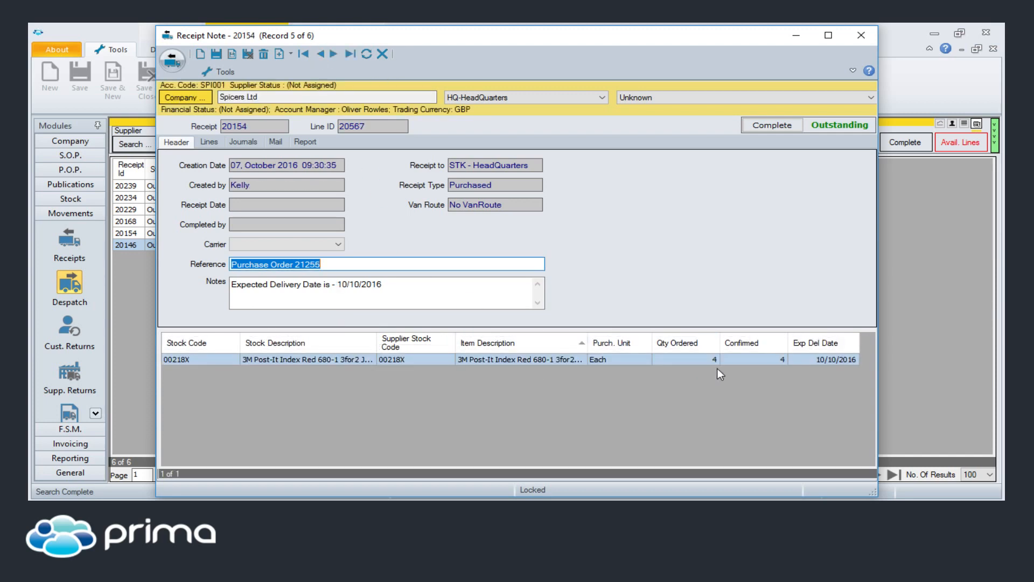
{"action": "double_click", "coordinate": [591, 360]}
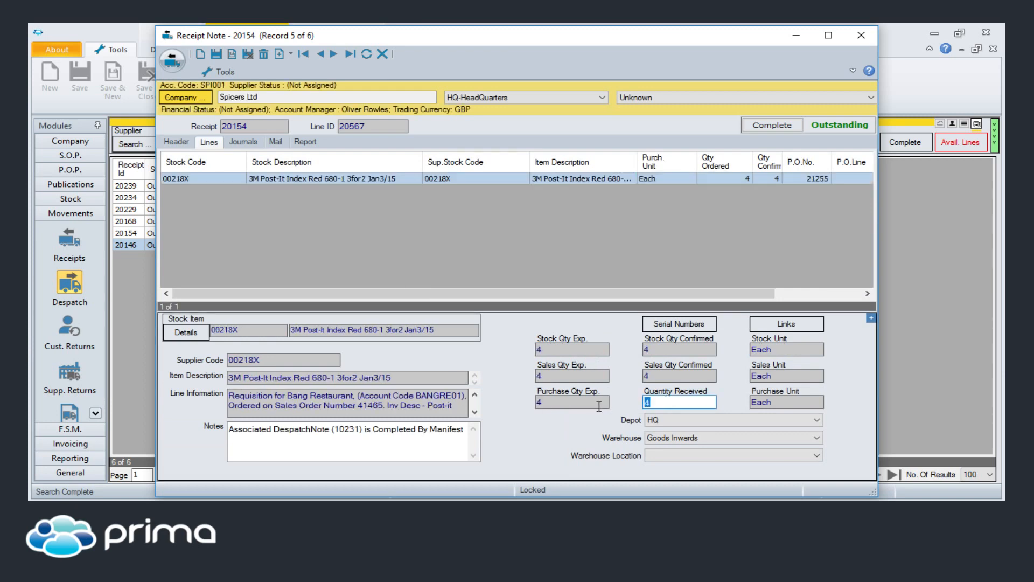
{"action": "type", "text": "2"}
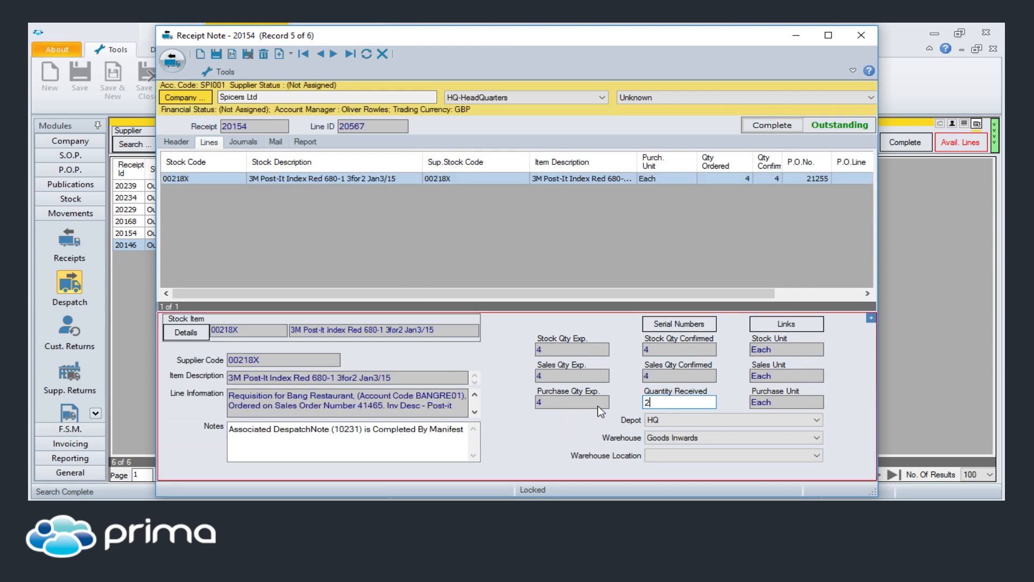
{"action": "left_click", "coordinate": [215, 53]}
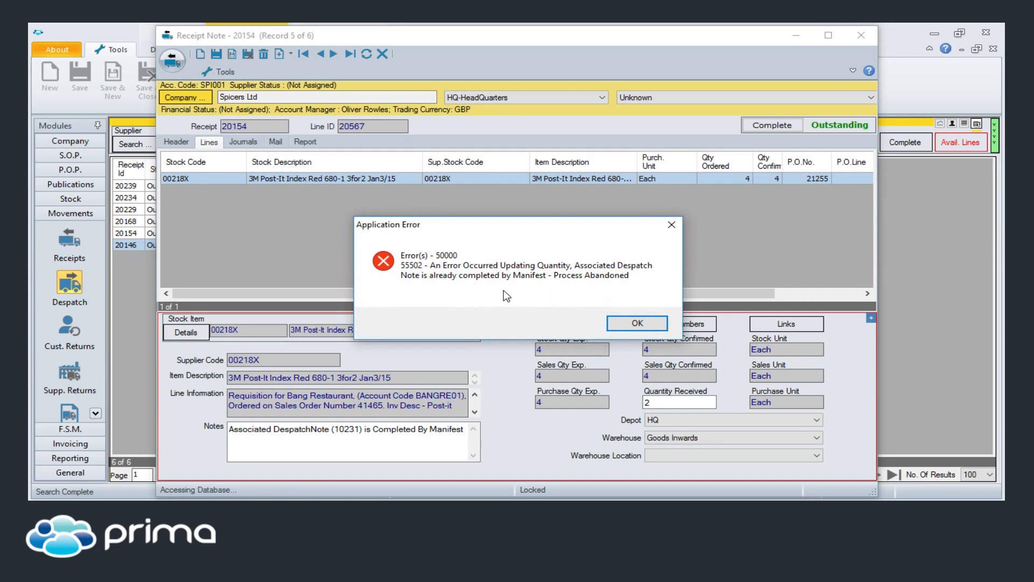
{"action": "left_click", "coordinate": [636, 324]}
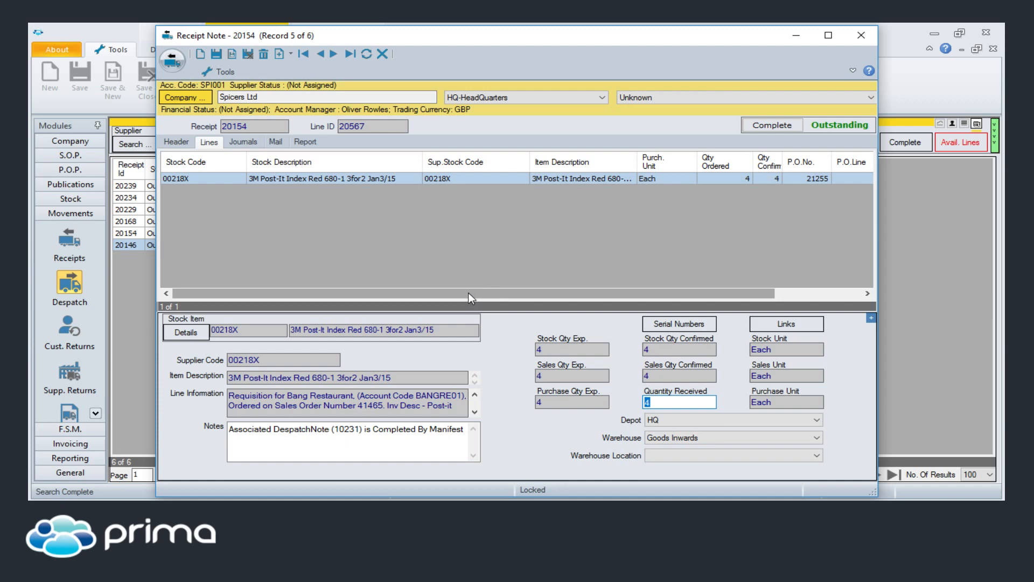
{"action": "left_click", "coordinate": [854, 40]}
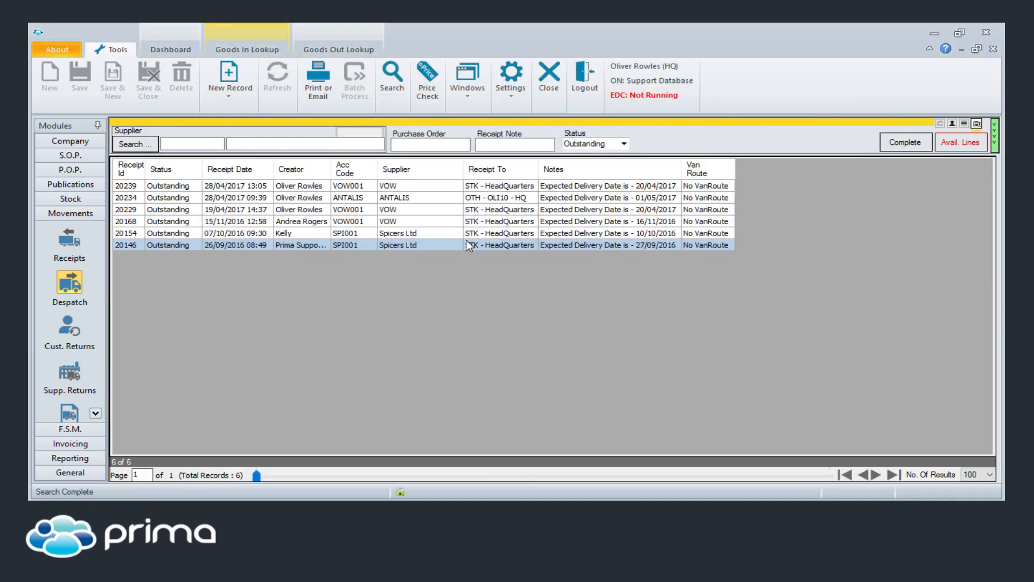
- Search the outstanding receipt notes for supplier "vow" and select both notes listed
{"action": "left_click", "coordinate": [293, 143]}
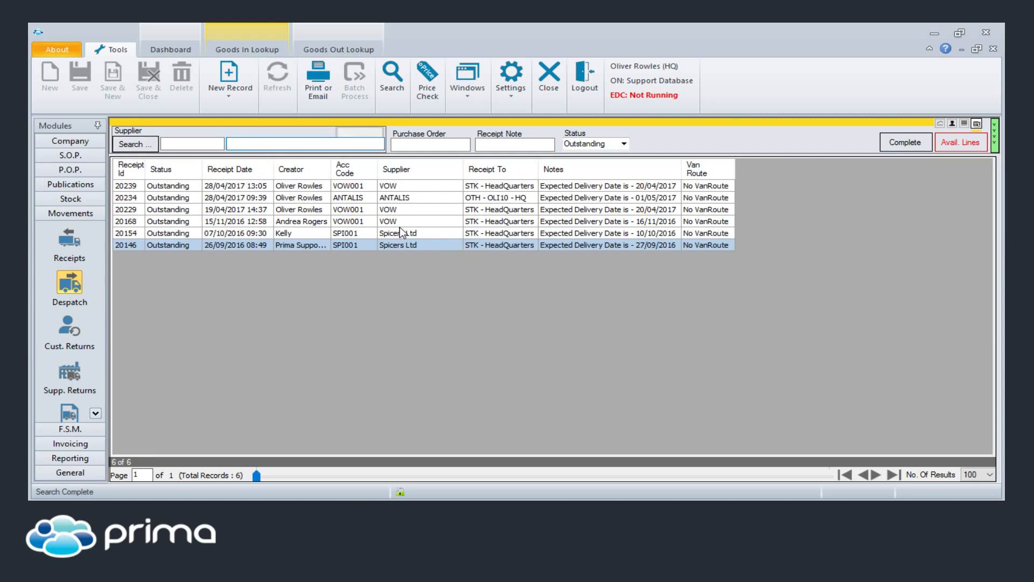
{"action": "type", "text": "vow"}
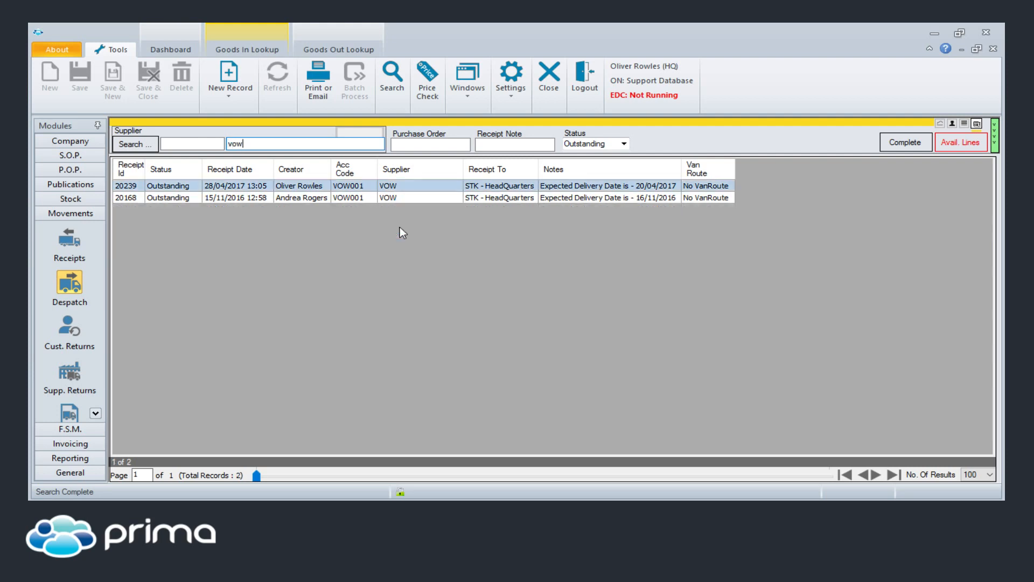
{"action": "left_click_drag", "start_coordinate": [370, 187], "coordinate": [375, 208]}
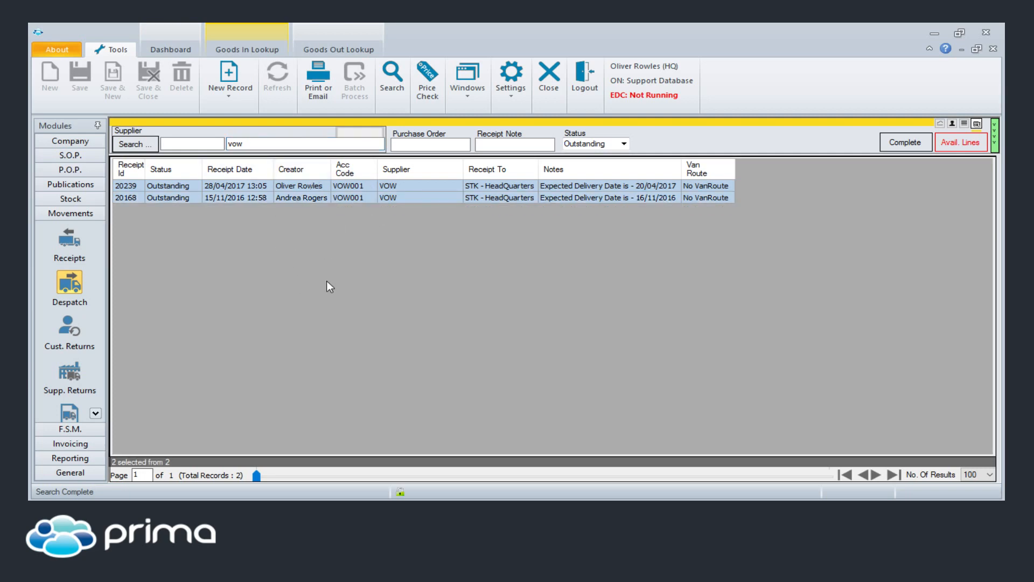
- Clear the supplier filter and set the receipt note status filter to Completed only
{"action": "left_click", "coordinate": [285, 143]}
{"action": "key", "text": "BackSpace"}
{"action": "key", "text": "BackSpace"}
{"action": "key", "text": "BackSpace"}
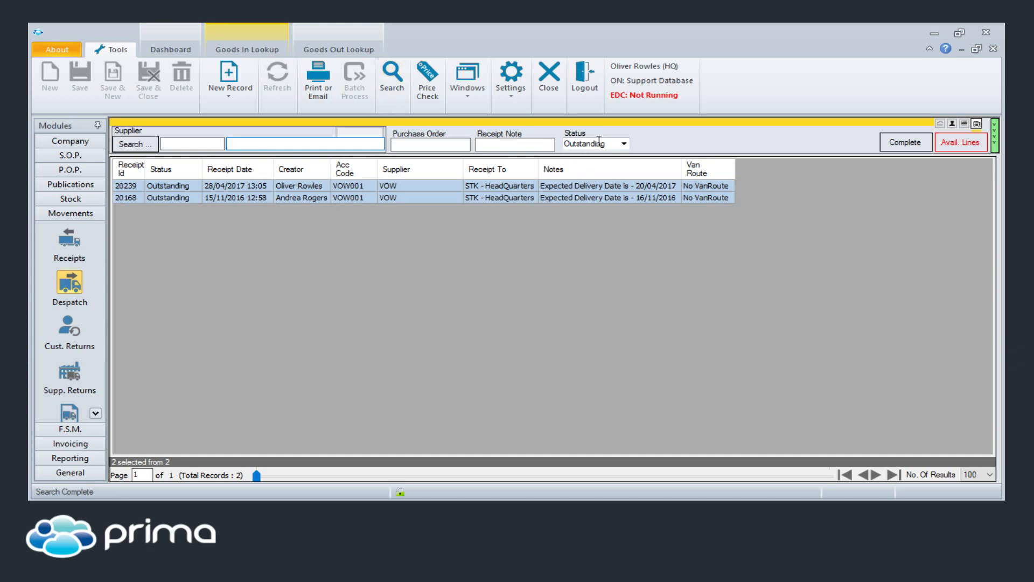
{"action": "left_click", "coordinate": [624, 143]}
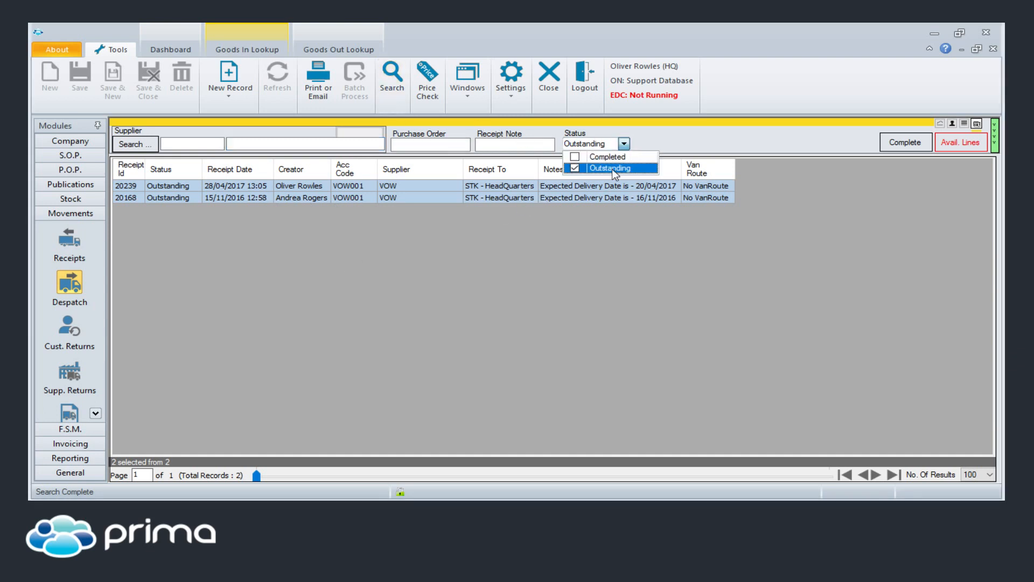
{"action": "left_click", "coordinate": [576, 157]}
{"action": "left_click", "coordinate": [624, 144]}
- Search for completed receipt notes with Date Receipted set to the fixed period Today, and review the additional search criteria
{"action": "left_click", "coordinate": [619, 124]}
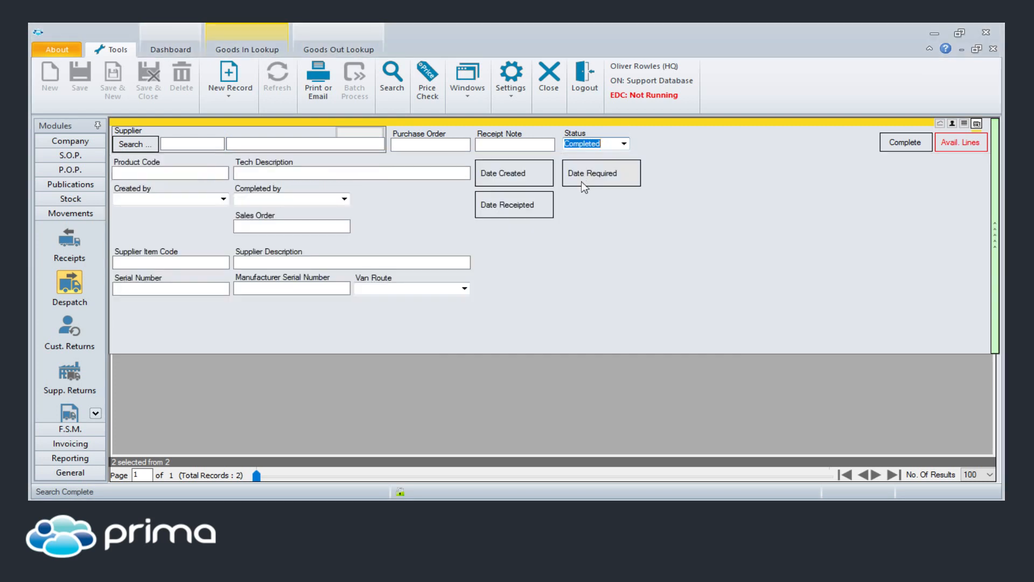
{"action": "left_click", "coordinate": [512, 210]}
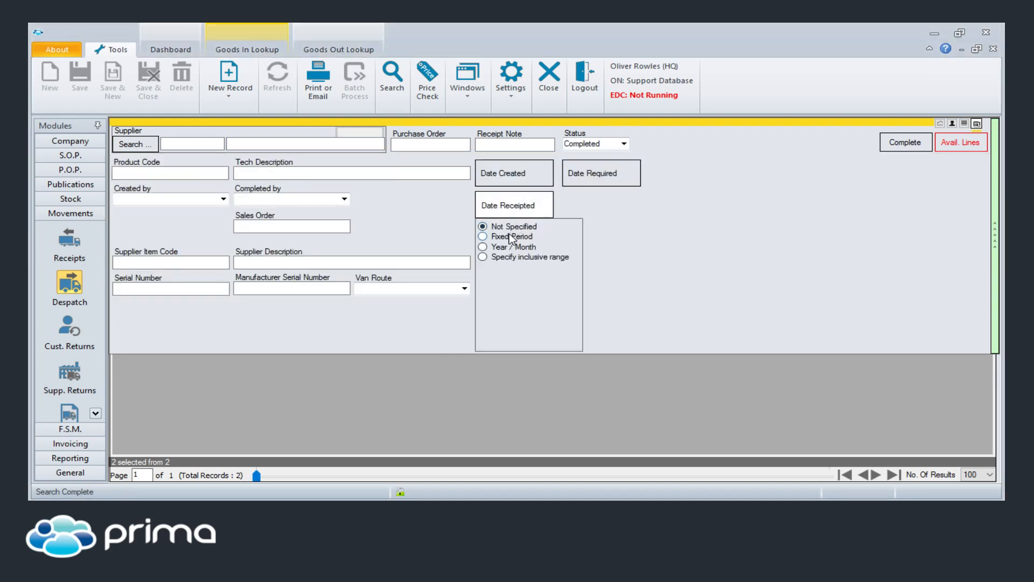
{"action": "left_click", "coordinate": [511, 236]}
{"action": "left_click", "coordinate": [511, 207]}
{"action": "left_click", "coordinate": [393, 75]}
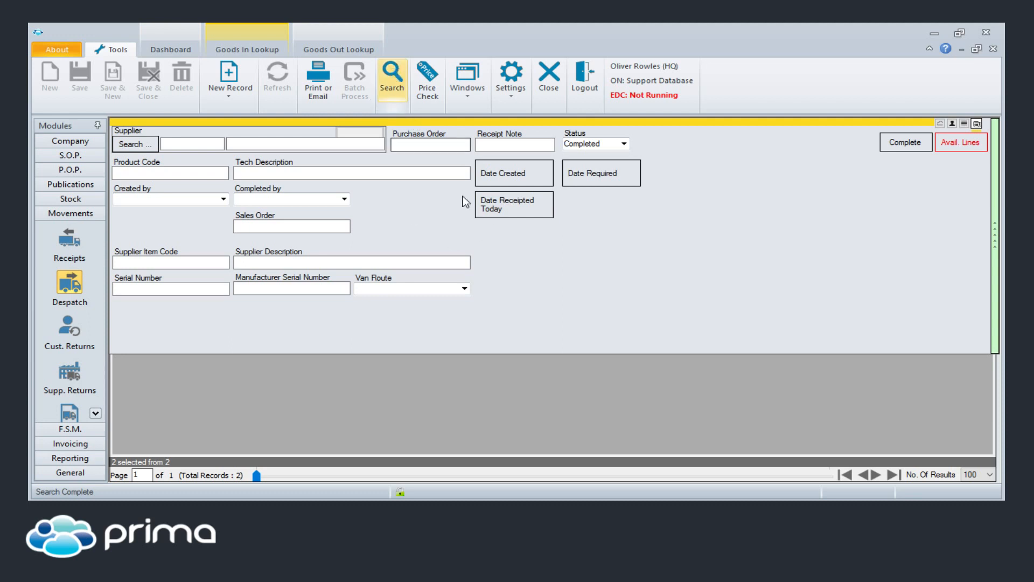
{"action": "left_click", "coordinate": [531, 125]}
{"action": "left_click", "coordinate": [281, 226]}
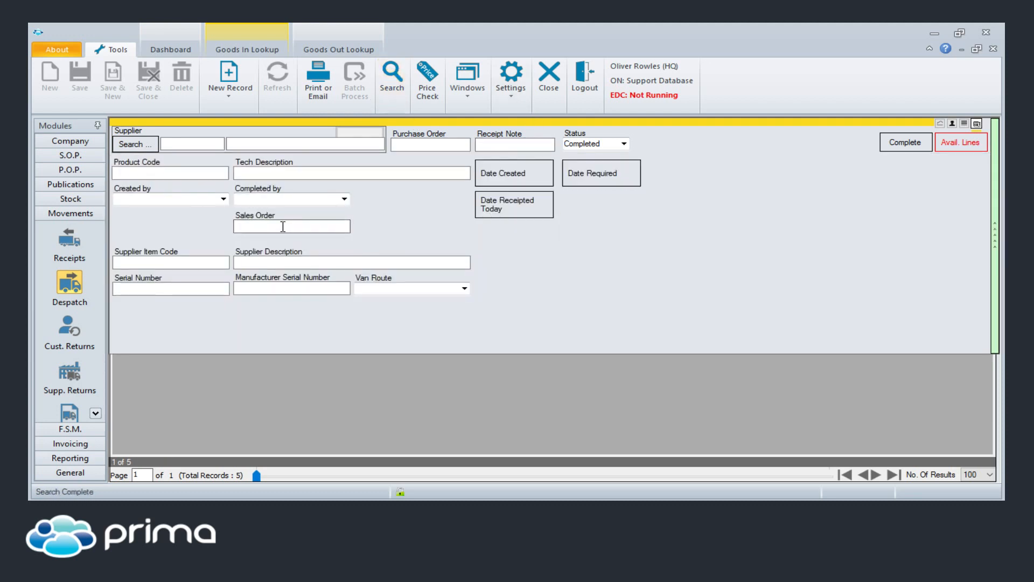
{"action": "left_click", "coordinate": [191, 174]}
- Search the lines available for receipt from supplier VOW
{"action": "left_click", "coordinate": [957, 145]}
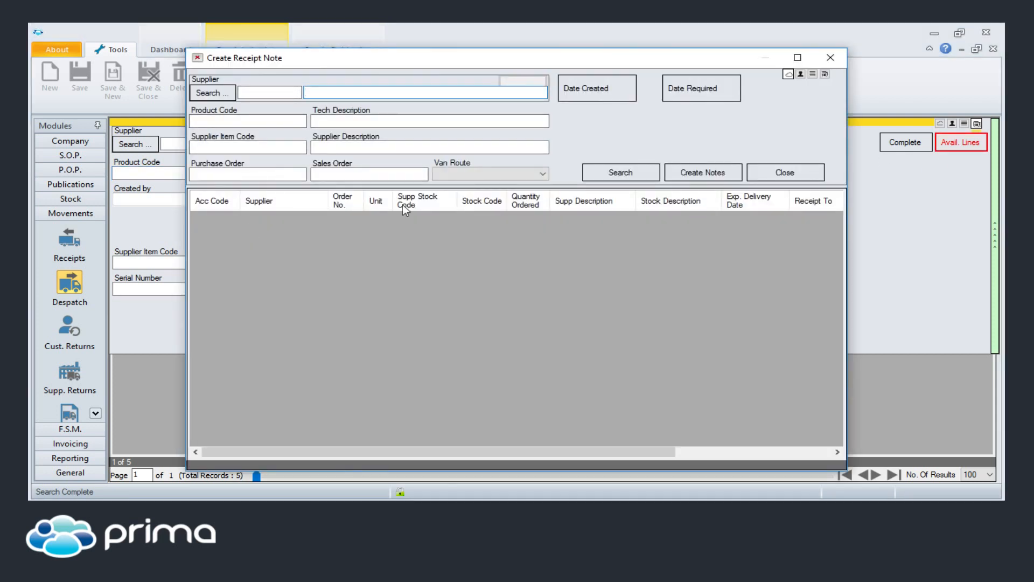
{"action": "type", "text": "vow"}
{"action": "key", "text": "Return"}
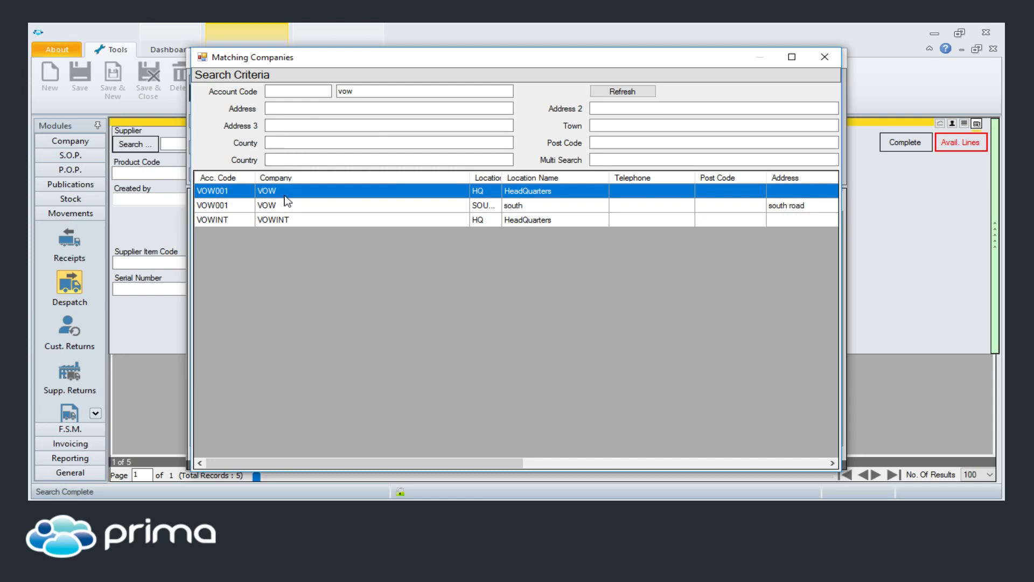
{"action": "double_click", "coordinate": [285, 197]}
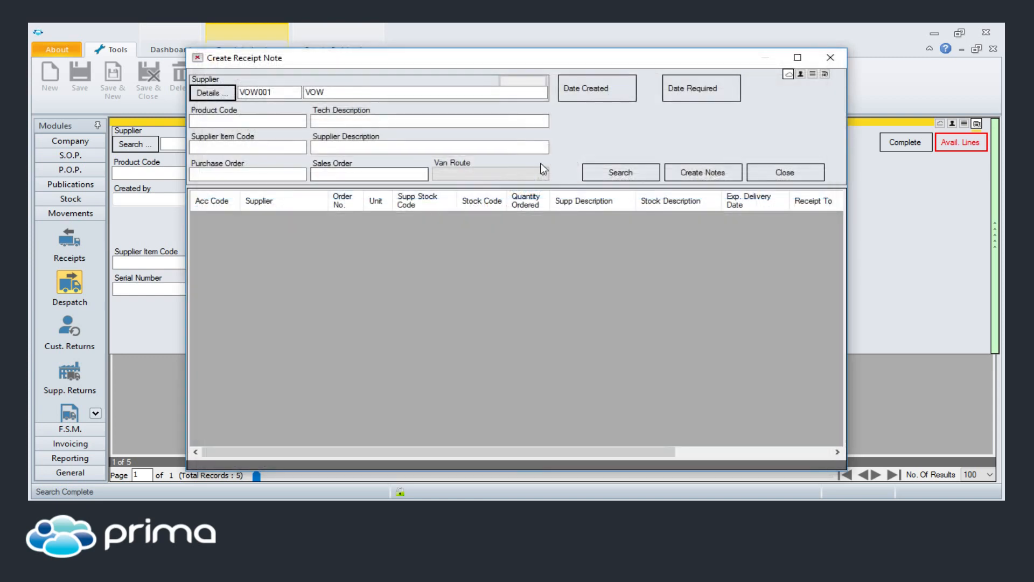
{"action": "left_click", "coordinate": [600, 176]}
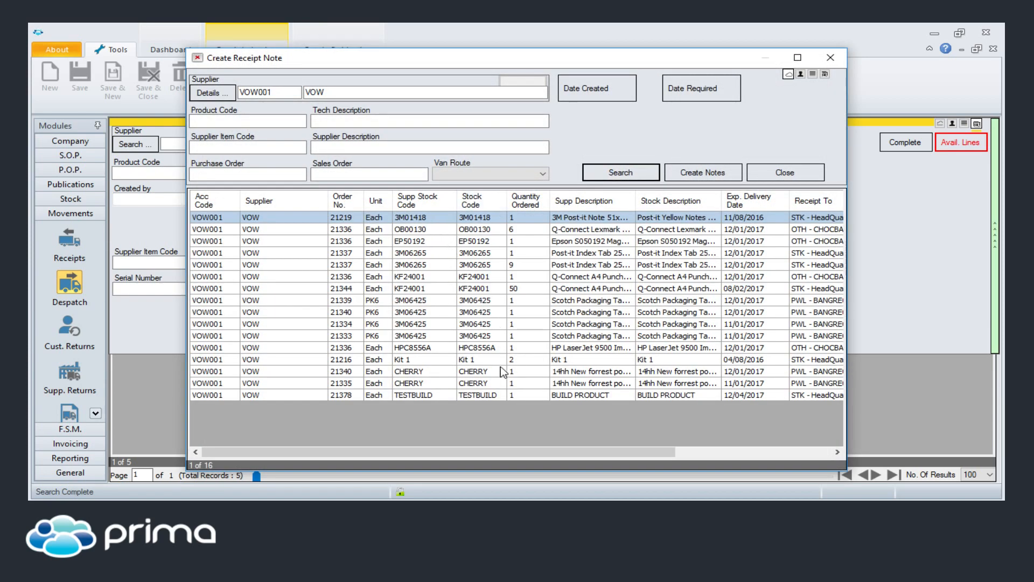
- Sort the available VOW lines by expected delivery date, select the three earliest, review their order details, and close without creating notes
{"action": "left_click", "coordinate": [748, 200]}
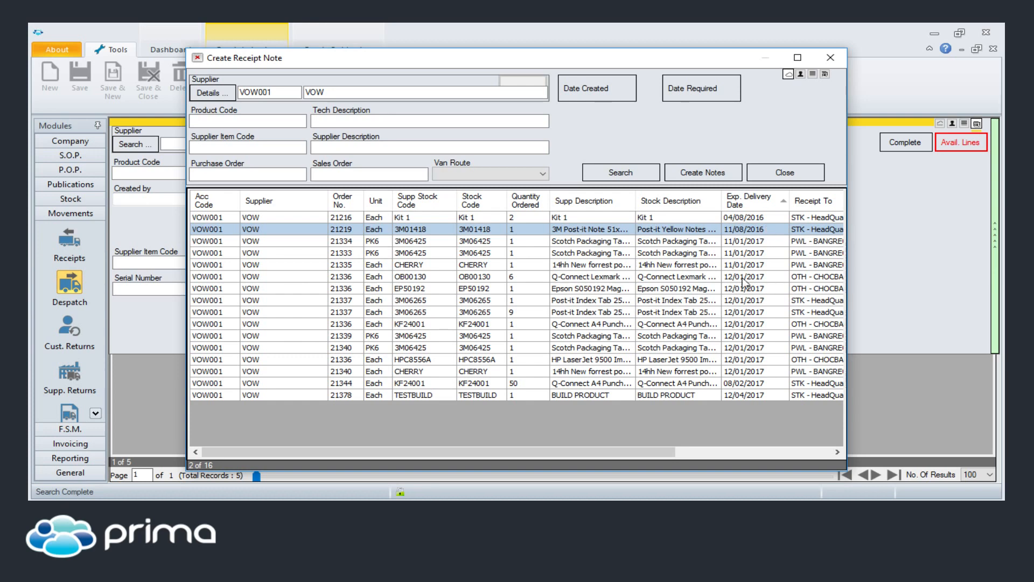
{"action": "left_click_drag", "start_coordinate": [746, 223], "coordinate": [752, 243]}
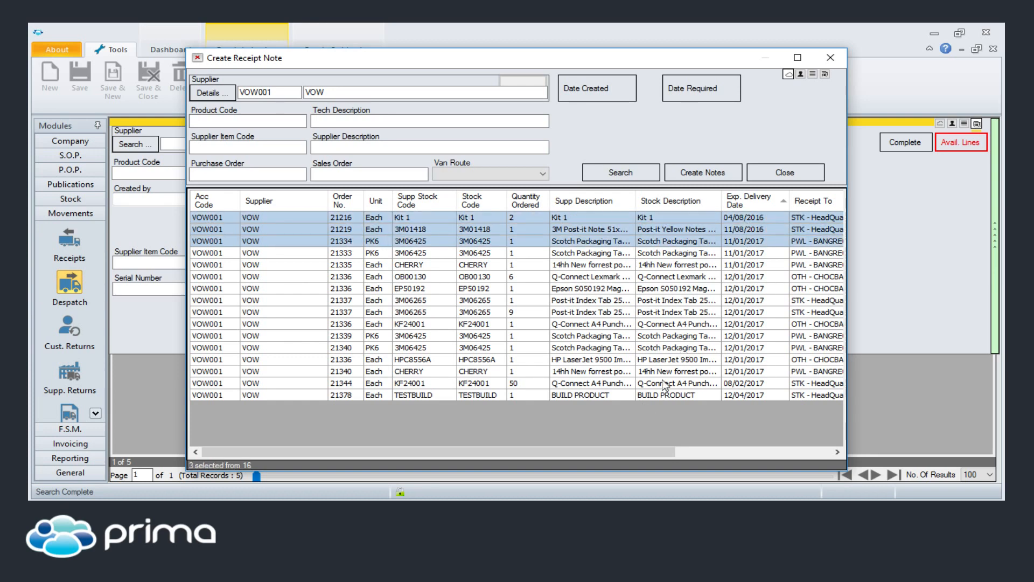
{"action": "left_click_drag", "start_coordinate": [582, 454], "coordinate": [736, 449]}
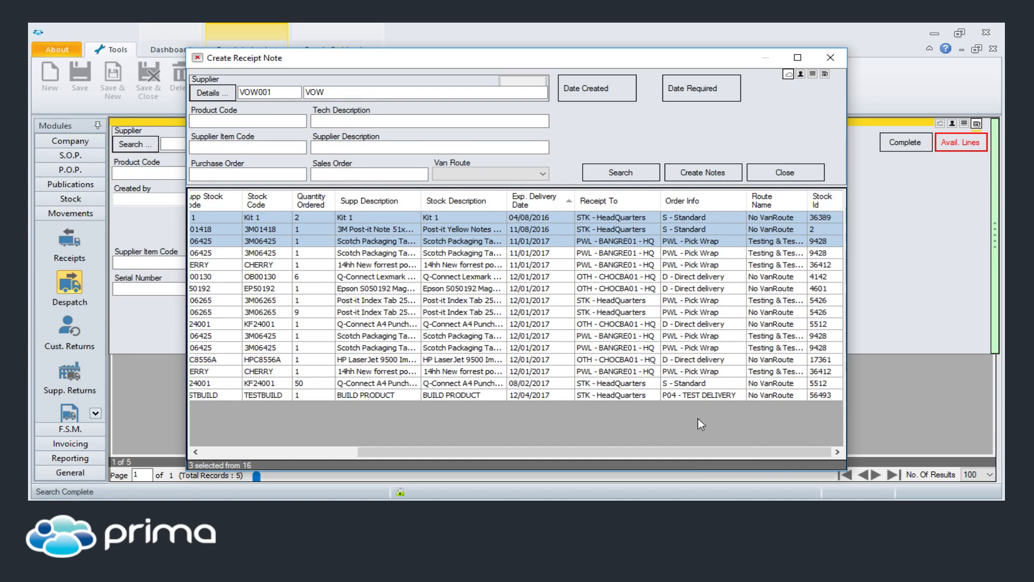
{"action": "left_click_drag", "start_coordinate": [635, 450], "coordinate": [429, 455]}
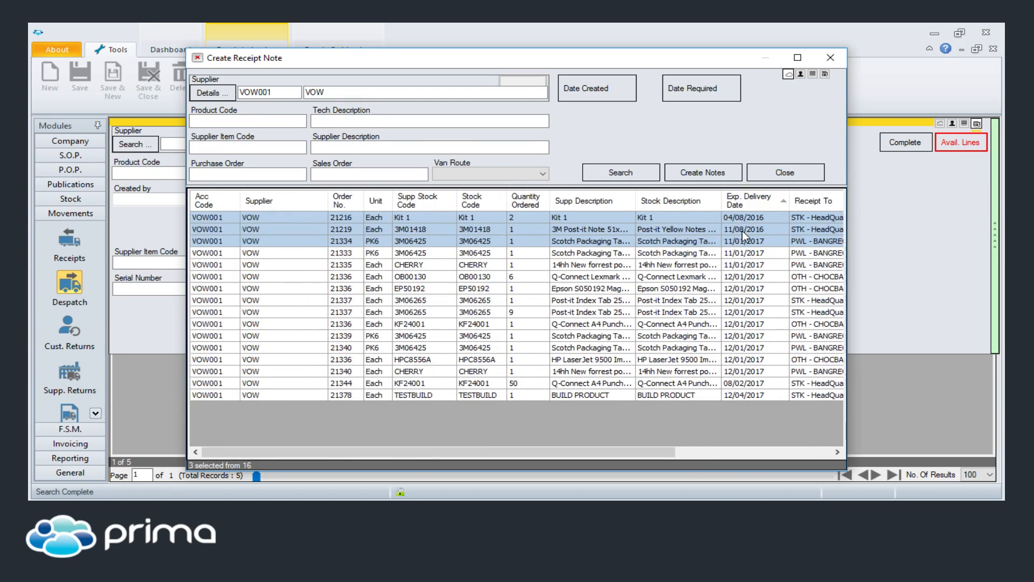
{"action": "left_click", "coordinate": [785, 172]}
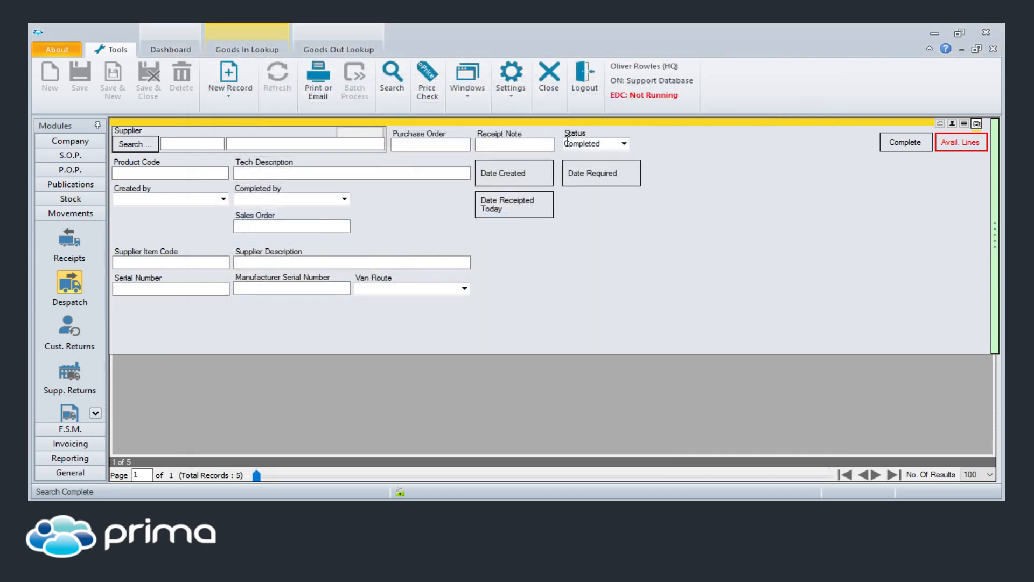
- Search the companies for "oli", open the matching company's details, and open its Liverpool location
{"action": "left_click", "coordinate": [444, 122]}
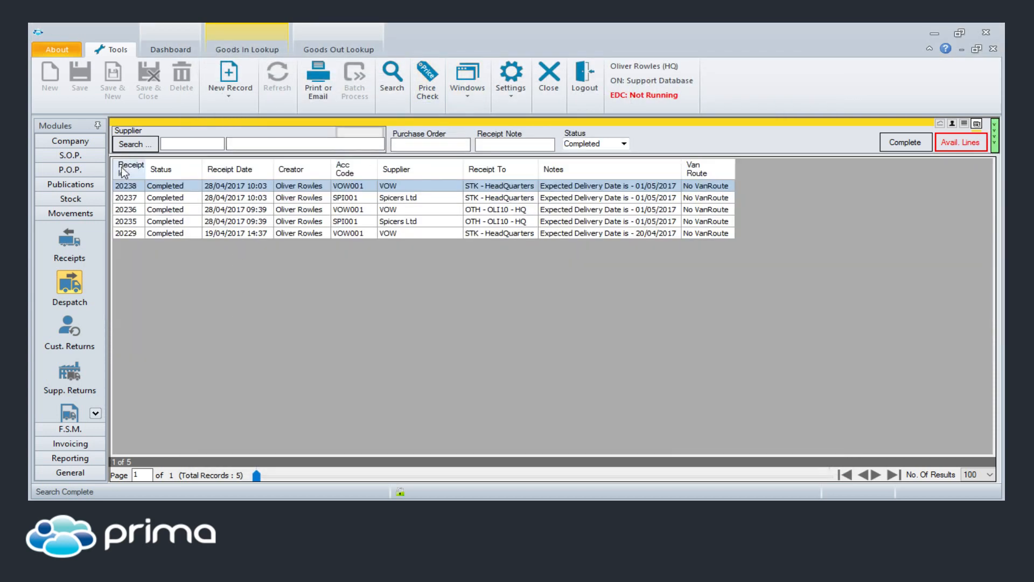
{"action": "left_click", "coordinate": [89, 141]}
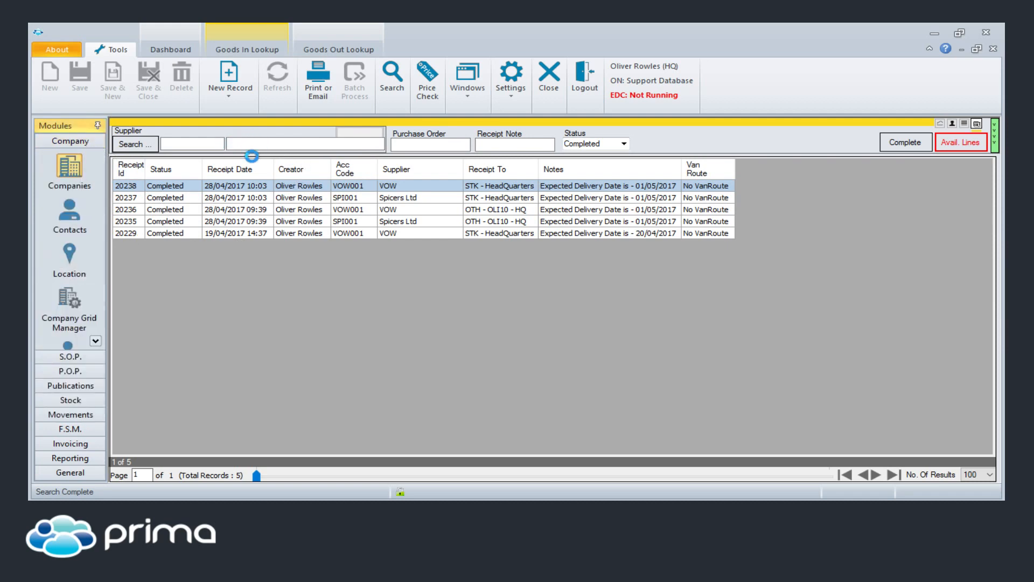
{"action": "left_click", "coordinate": [262, 144]}
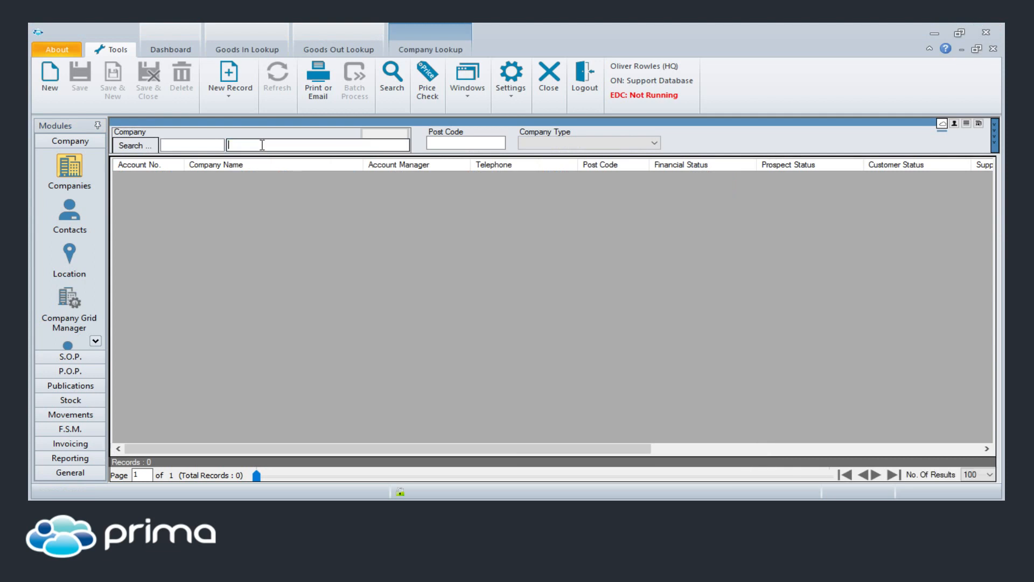
{"action": "type", "text": "oli"}
{"action": "key", "text": "Return"}
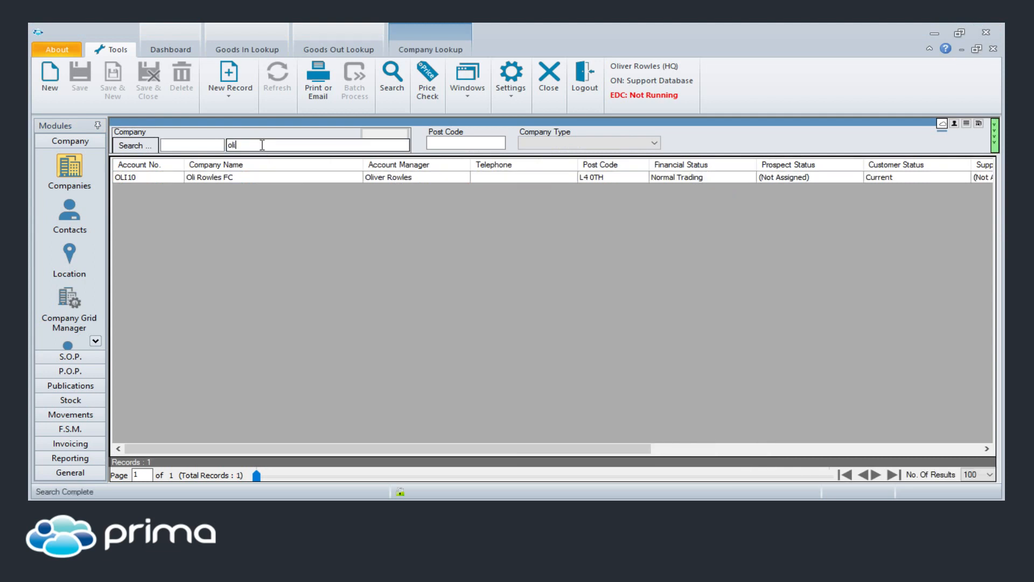
{"action": "double_click", "coordinate": [257, 177]}
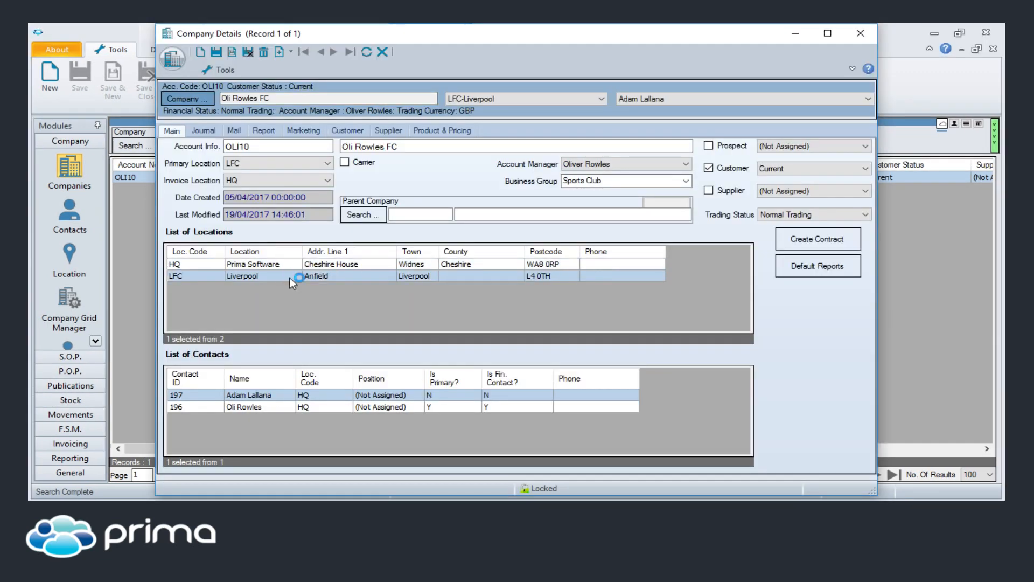
{"action": "double_click", "coordinate": [289, 277]}
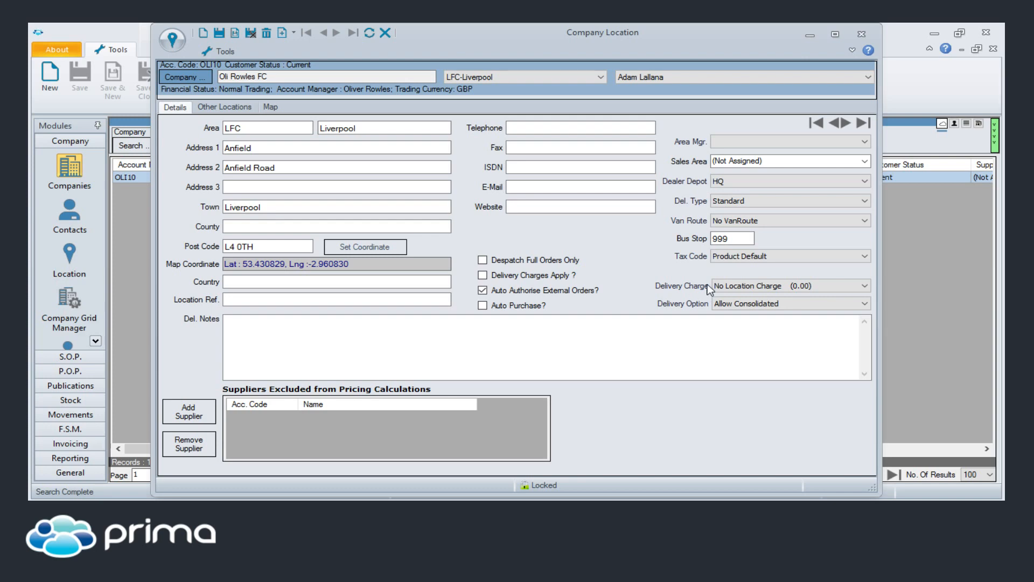
- Review the location's Delivery Option and Del. Type choices, then close the location, company details and company lookup without changes
{"action": "left_click", "coordinate": [865, 305]}
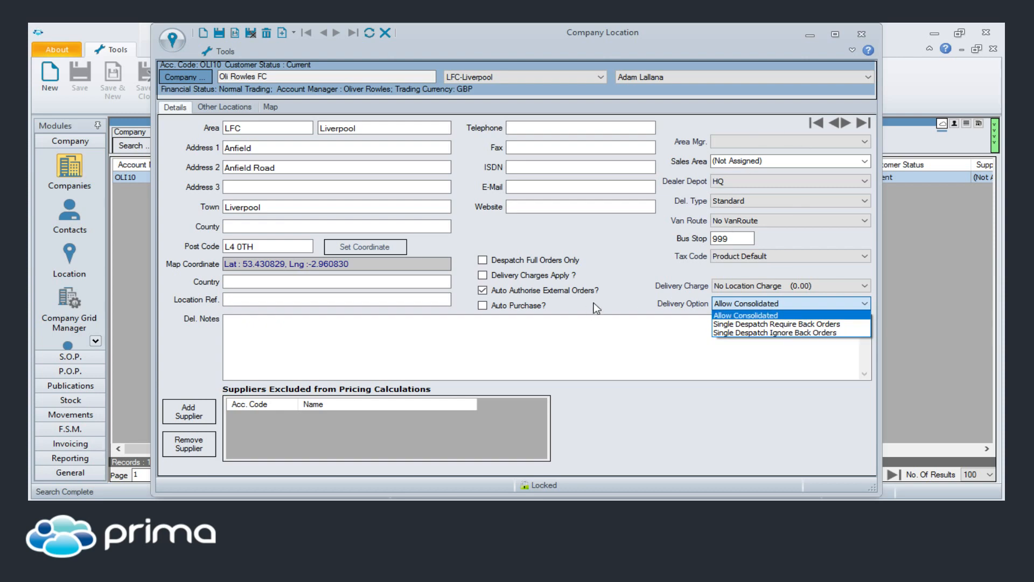
{"action": "left_click", "coordinate": [724, 203]}
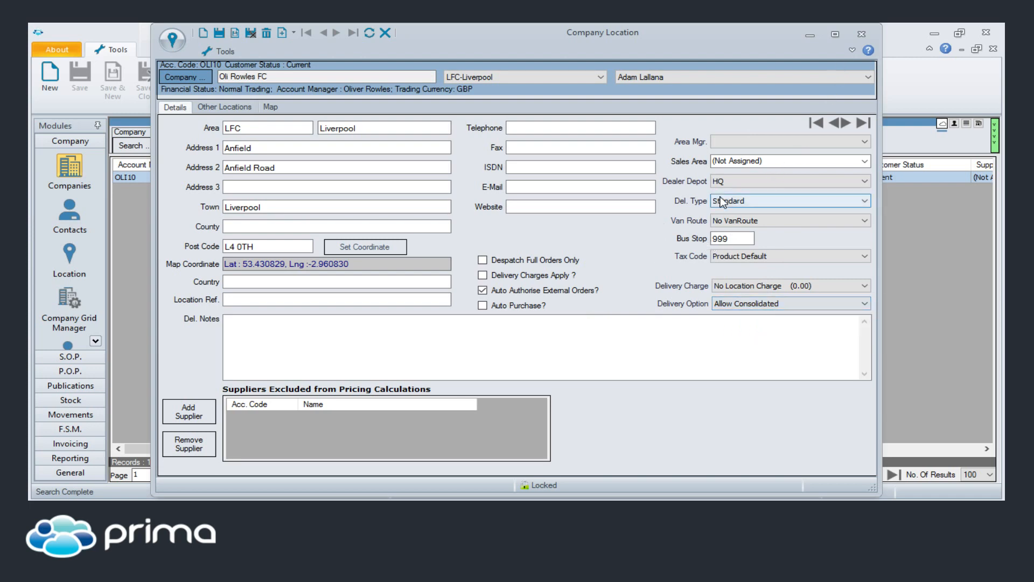
{"action": "left_click", "coordinate": [864, 201]}
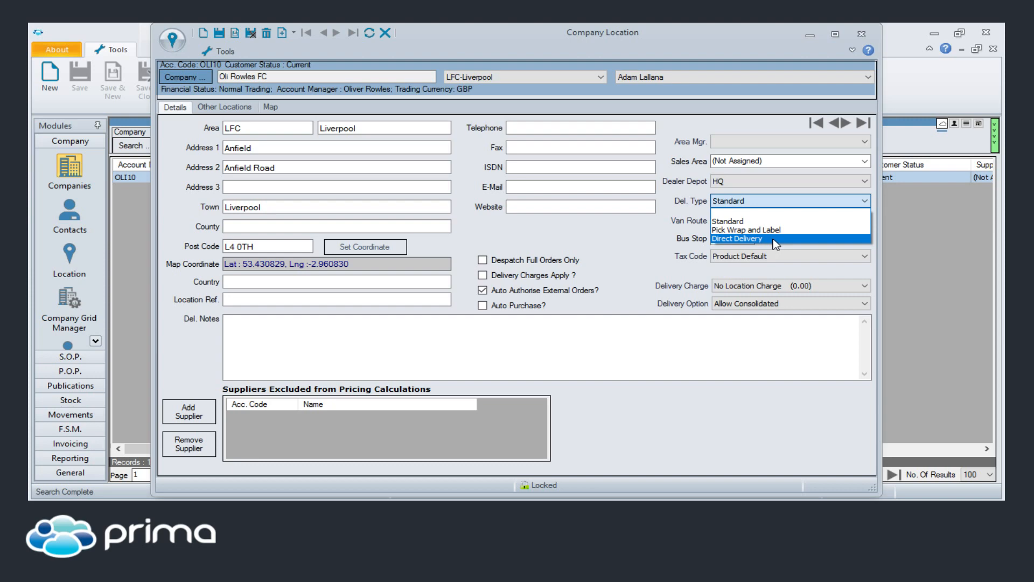
{"action": "left_click", "coordinate": [856, 34]}
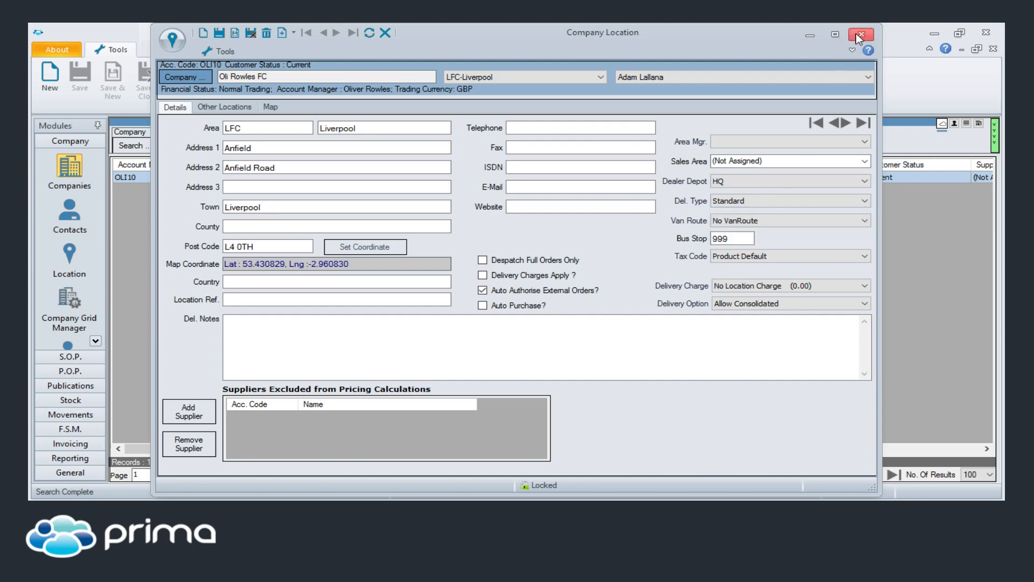
{"action": "left_click", "coordinate": [860, 35]}
{"action": "left_click", "coordinate": [861, 31]}
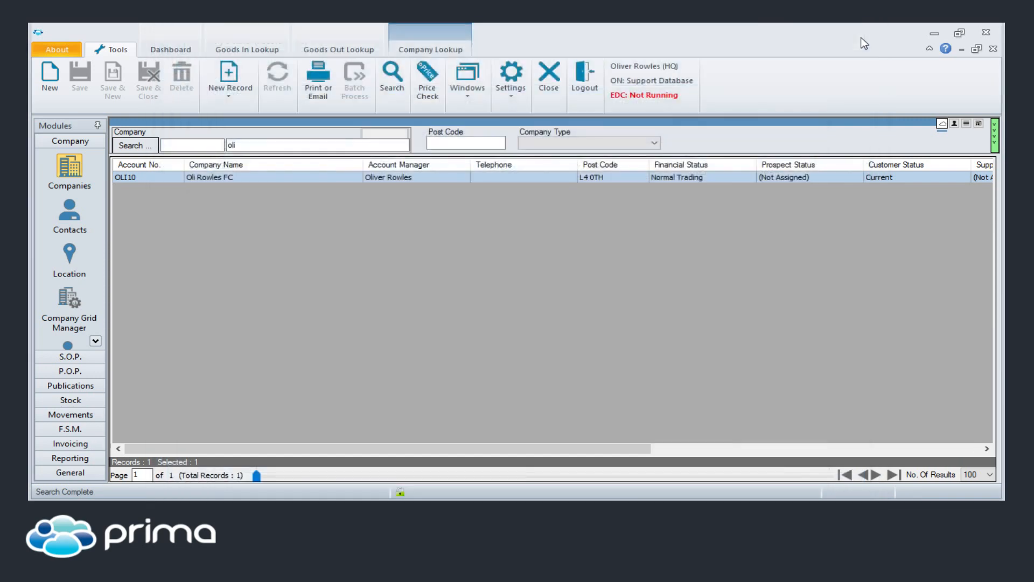
{"action": "left_click", "coordinate": [549, 75]}
- Clear the customer filter in the goods out lookup and search All Current despatch notes with Date Created set to the fixed period Today
{"action": "left_click", "coordinate": [351, 53]}
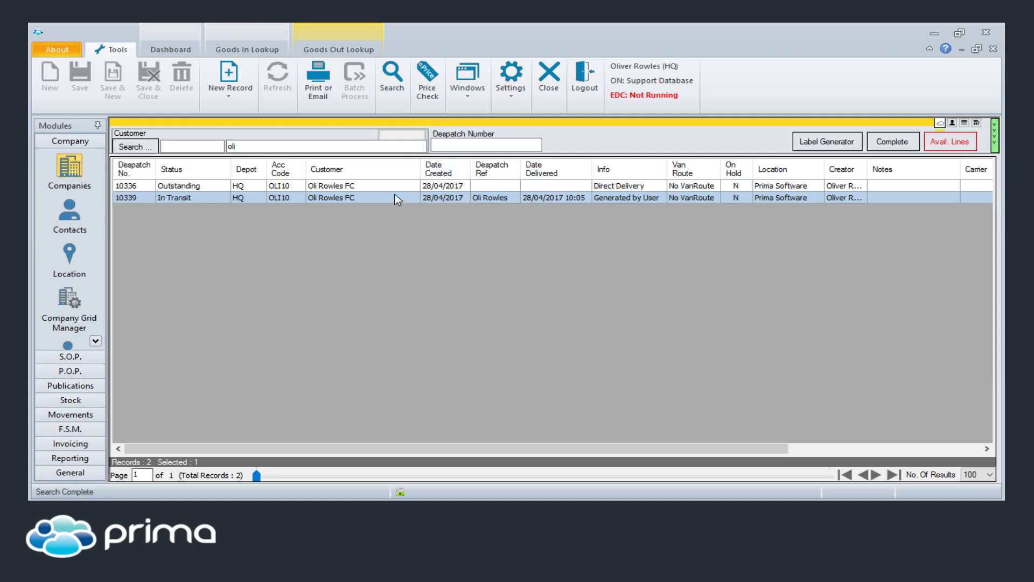
{"action": "double_click", "coordinate": [326, 145]}
{"action": "key", "text": "BackSpace"}
{"action": "left_click", "coordinate": [374, 125]}
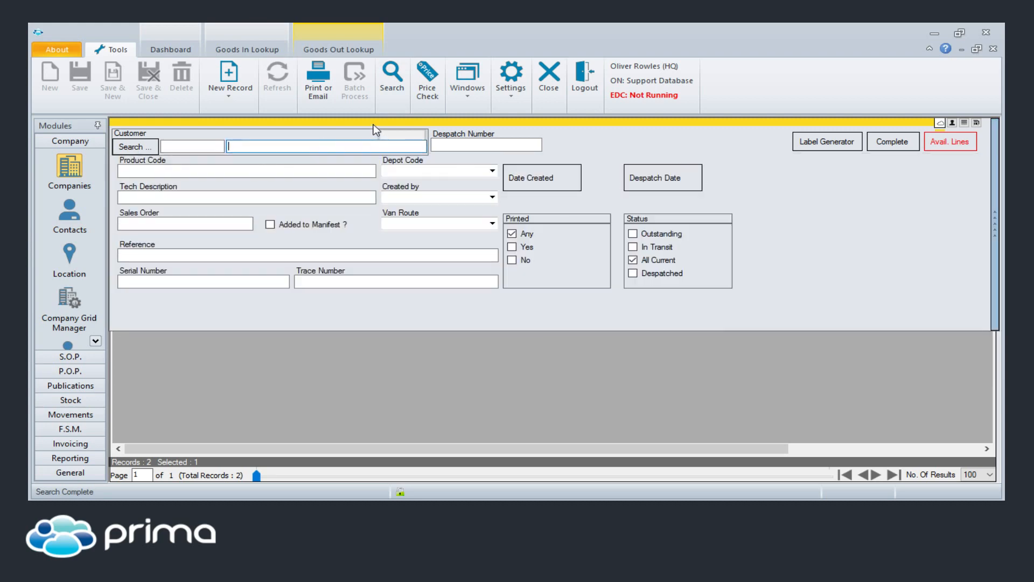
{"action": "left_click", "coordinate": [633, 259]}
{"action": "left_click", "coordinate": [544, 180]}
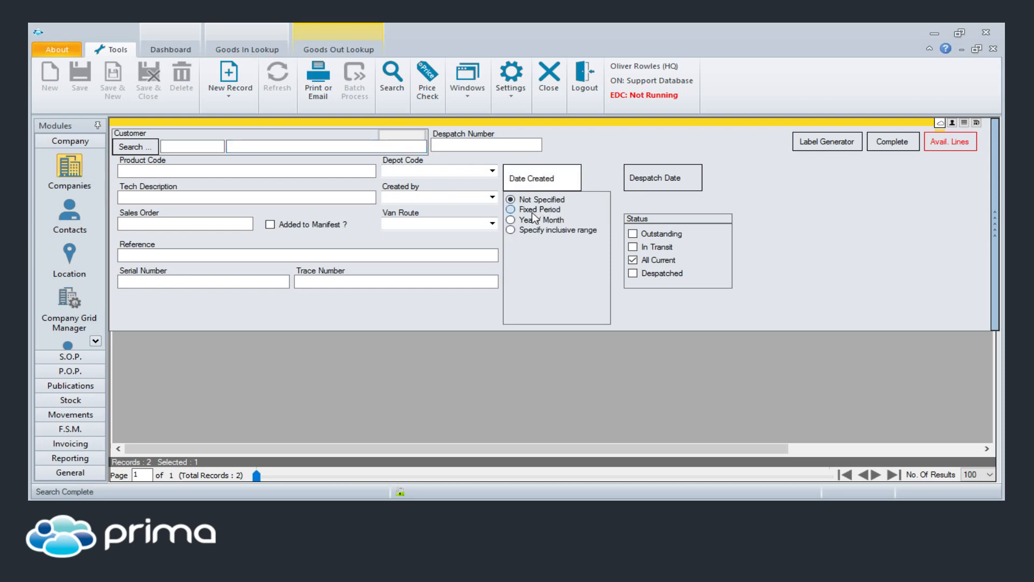
{"action": "left_click", "coordinate": [533, 210]}
{"action": "left_click", "coordinate": [392, 81]}
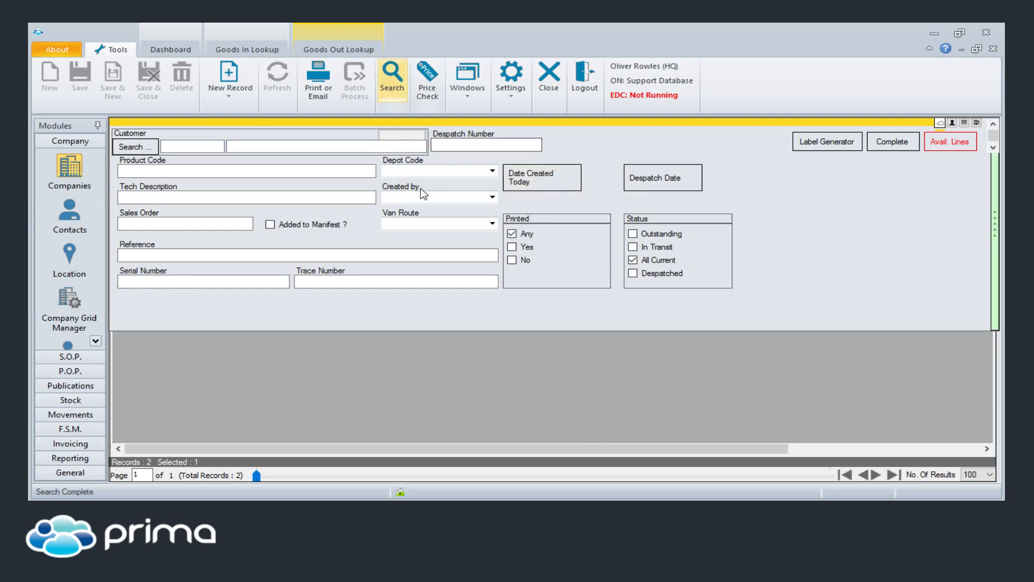
- Select all found despatch notes, set their Despatch Note print job to 2 copies, and cancel the print
{"action": "key", "text": "ctrl+a"}
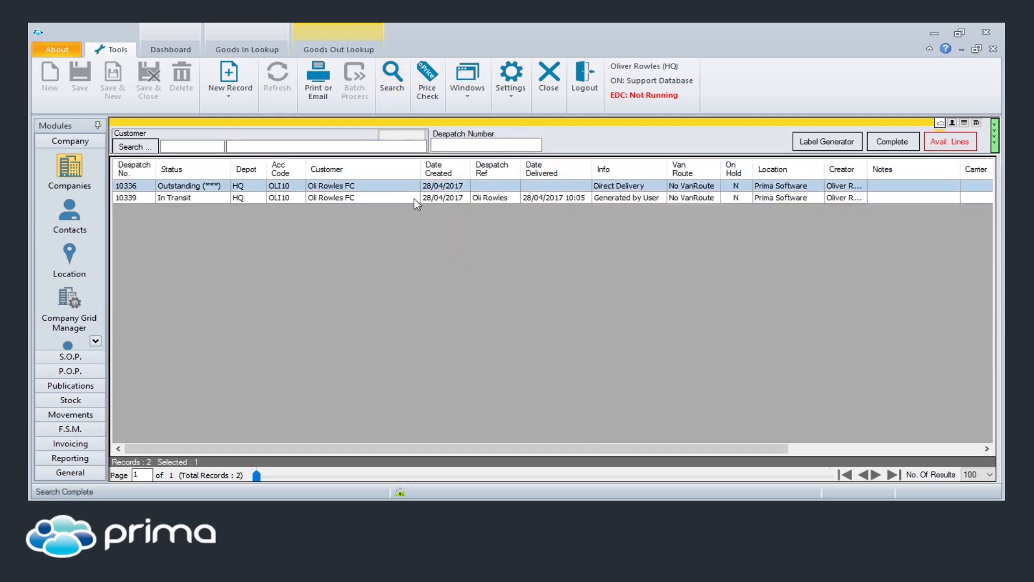
{"action": "left_click", "coordinate": [316, 97]}
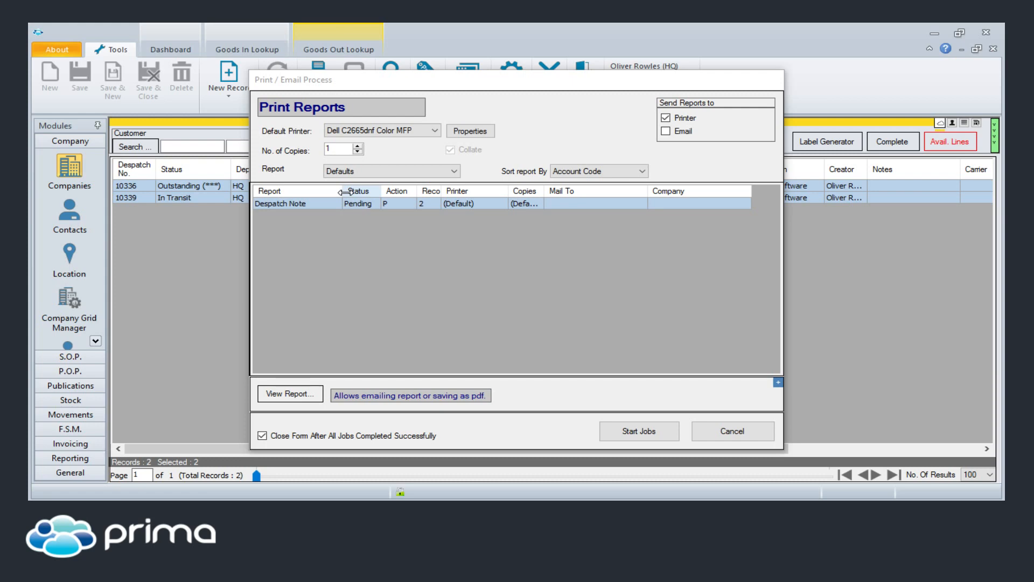
{"action": "left_click", "coordinate": [357, 145]}
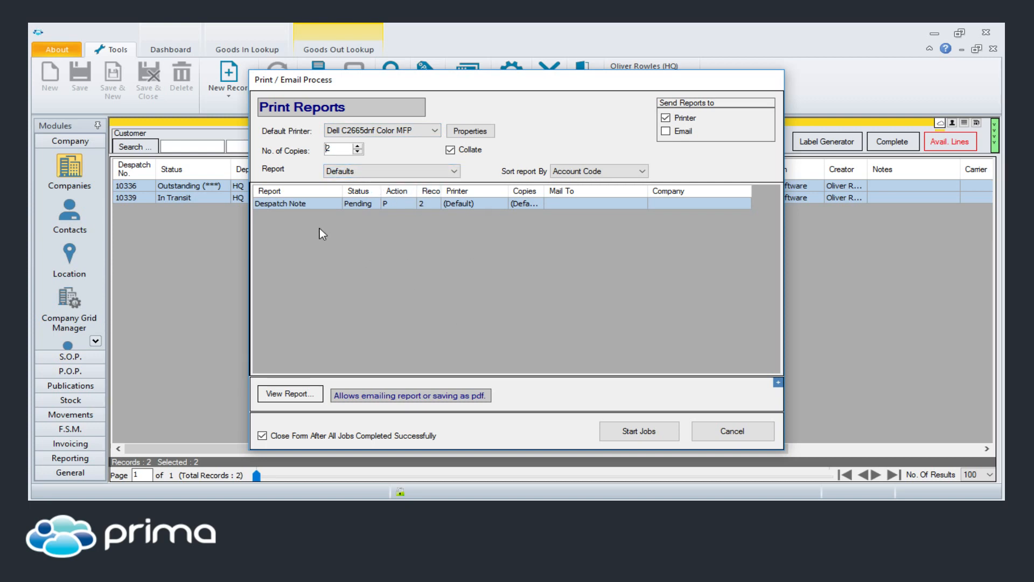
{"action": "left_click", "coordinate": [737, 434]}
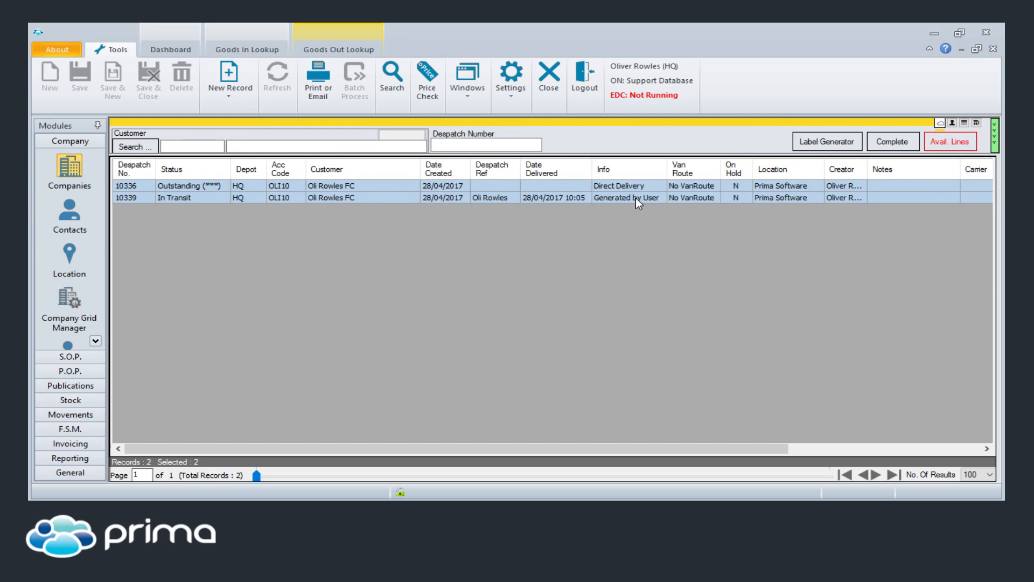
- Load despatch note 10336 in the despatch label generator
{"action": "left_click", "coordinate": [823, 141]}
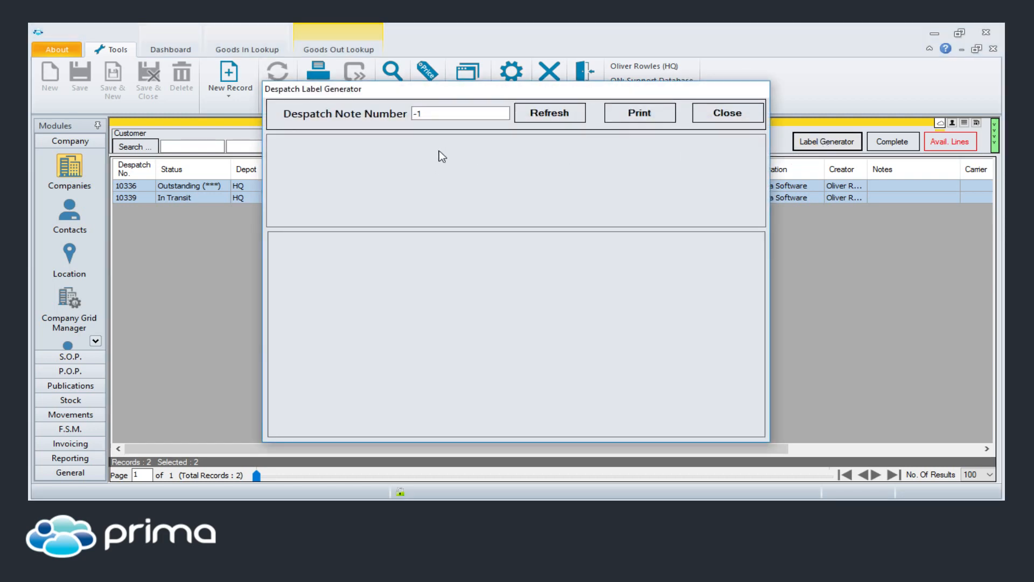
{"action": "left_click_drag", "start_coordinate": [448, 113], "coordinate": [407, 114]}
{"action": "type", "text": "10336"}
{"action": "left_click", "coordinate": [547, 114]}
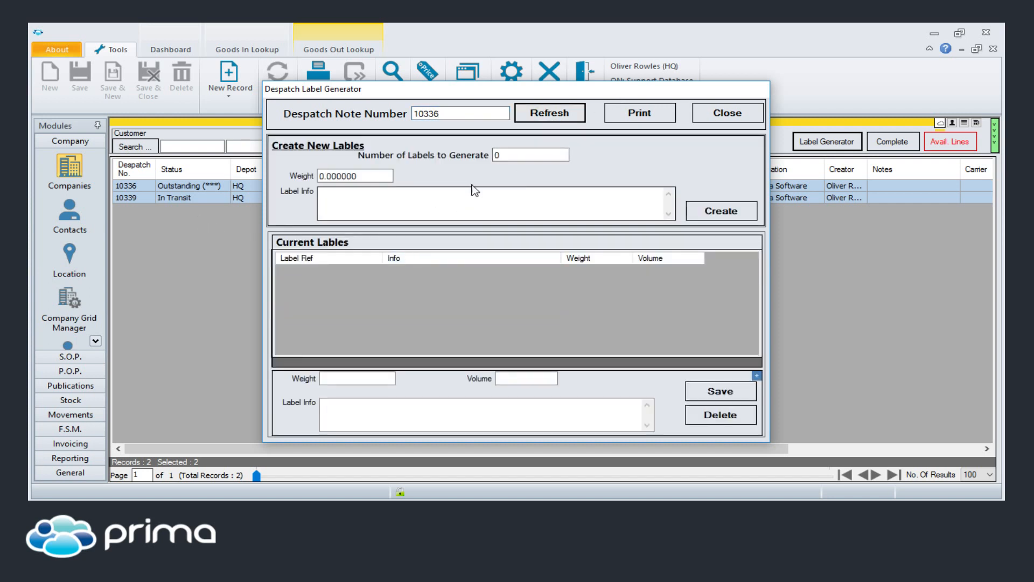
- Create 1 label for the despatch note with weight 1.5 and label info "test"
{"action": "double_click", "coordinate": [496, 155]}
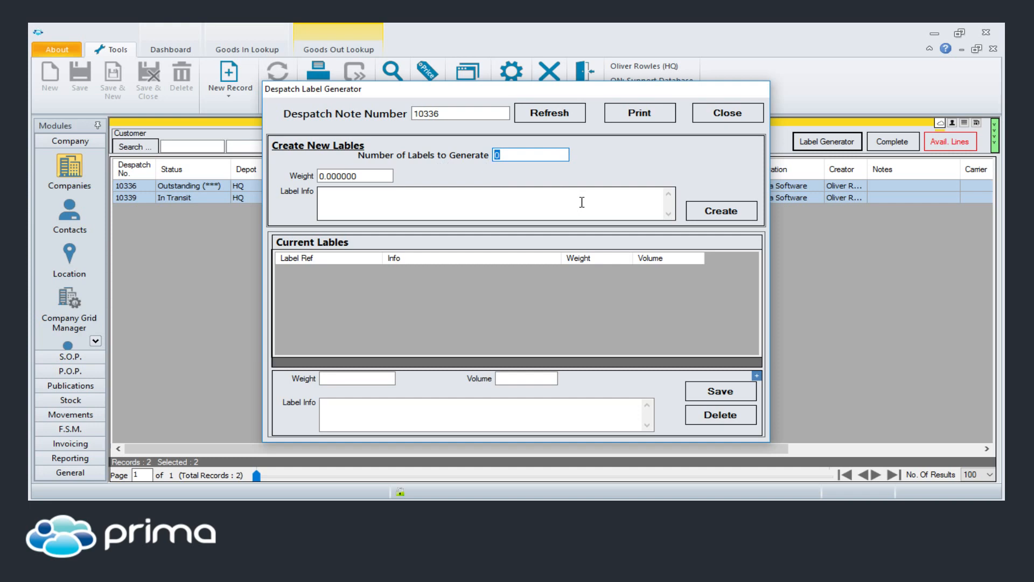
{"action": "type", "text": "1"}
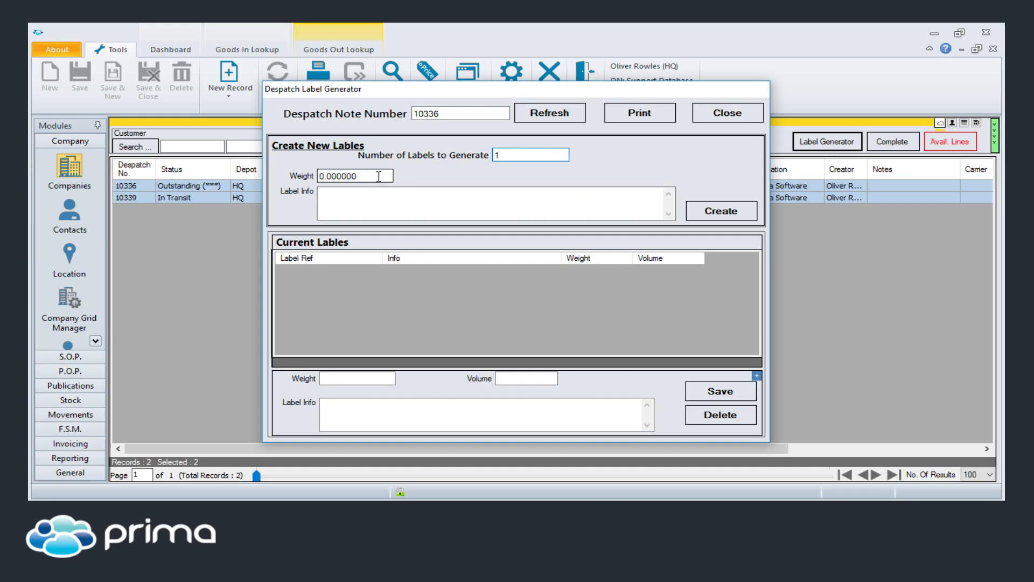
{"action": "key", "text": "Tab"}
{"action": "type", "text": "1.5"}
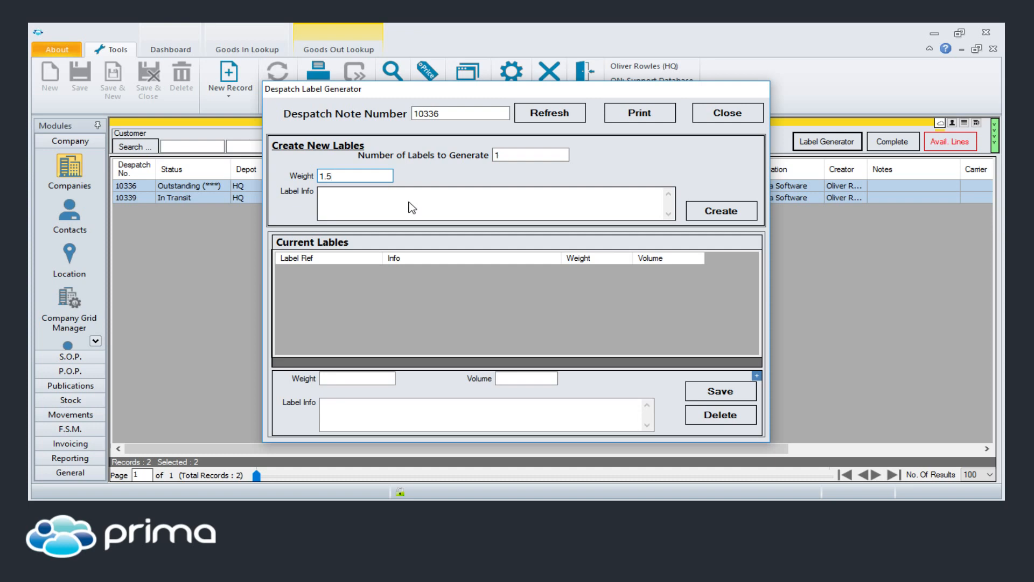
{"action": "left_click", "coordinate": [410, 203]}
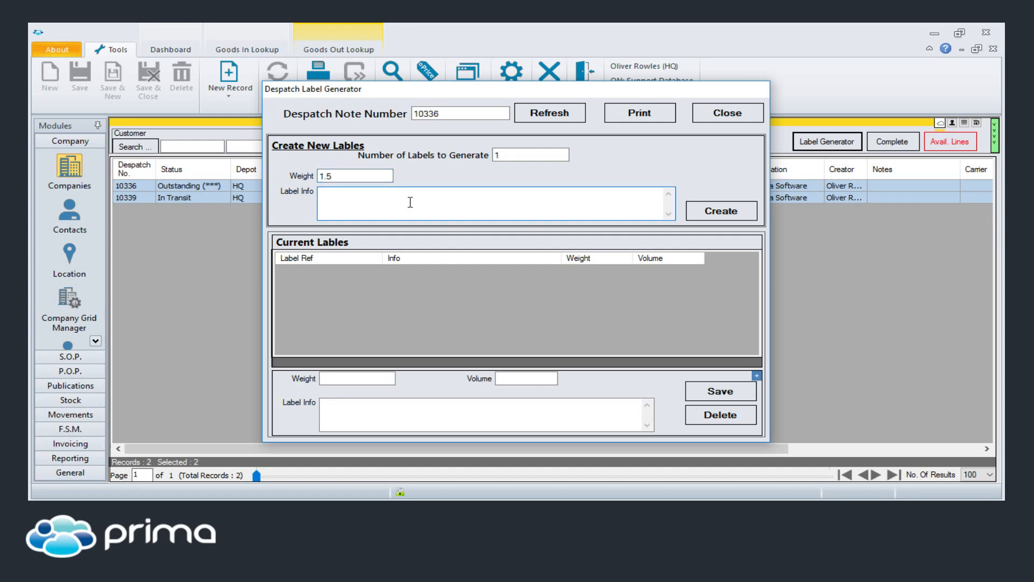
{"action": "type", "text": "test"}
{"action": "left_click", "coordinate": [711, 215]}
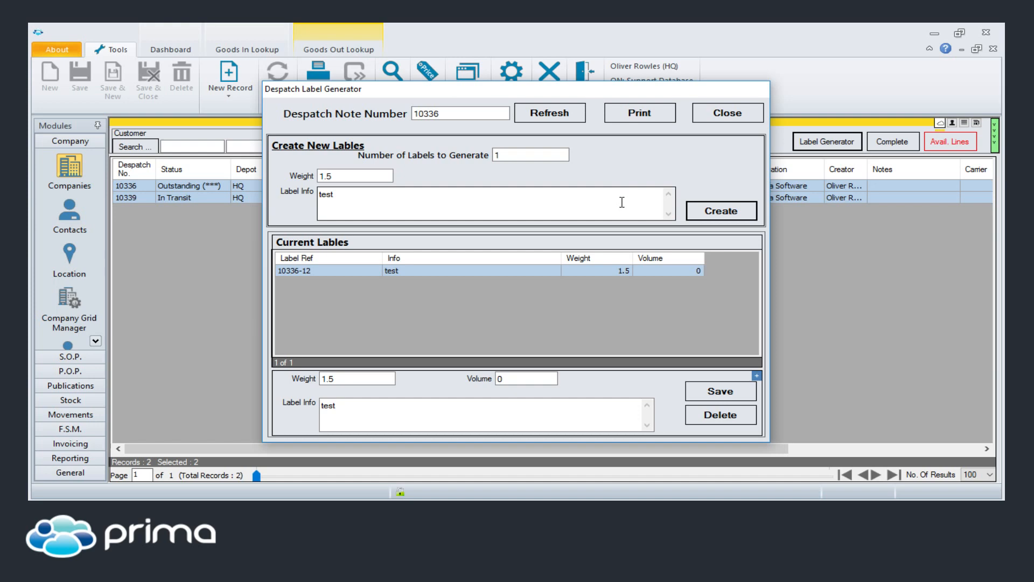
- Review the printers available for printing the new label, cancel the print, and close the label generator
{"action": "left_click", "coordinate": [636, 112]}
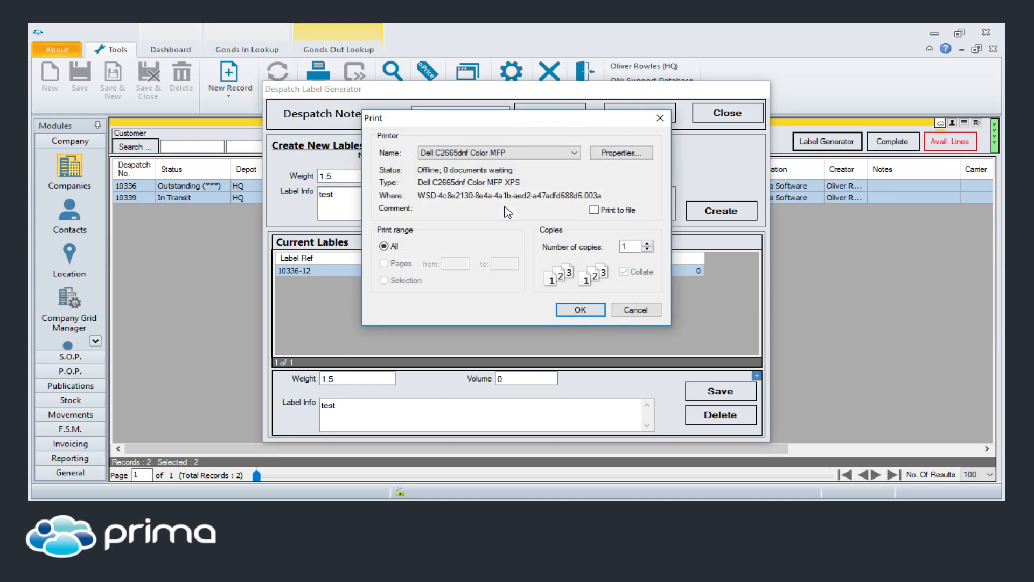
{"action": "left_click", "coordinate": [557, 152]}
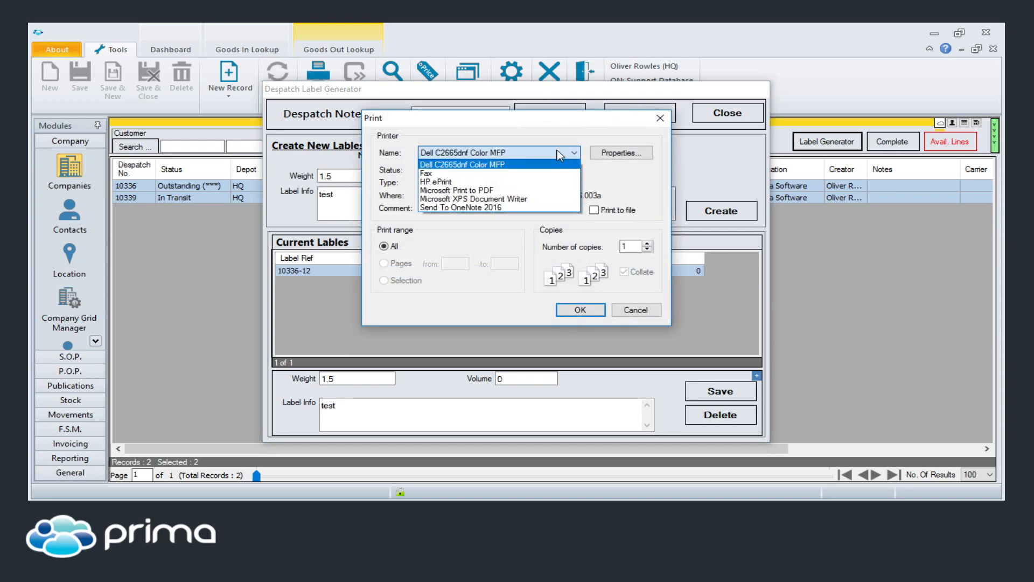
{"action": "left_click", "coordinate": [524, 153]}
{"action": "left_click", "coordinate": [636, 309]}
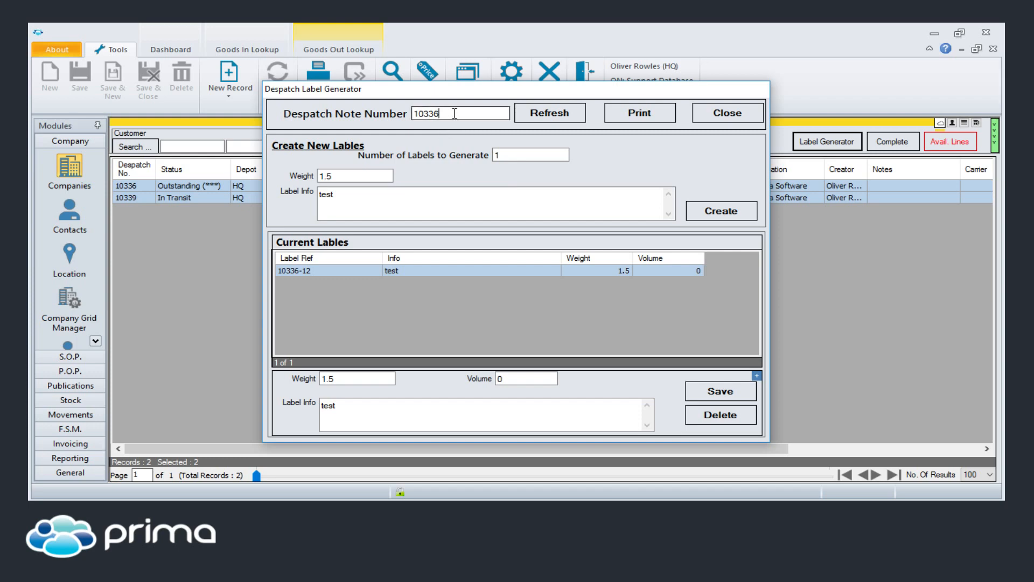
{"action": "left_click_drag", "start_coordinate": [453, 114], "coordinate": [401, 119]}
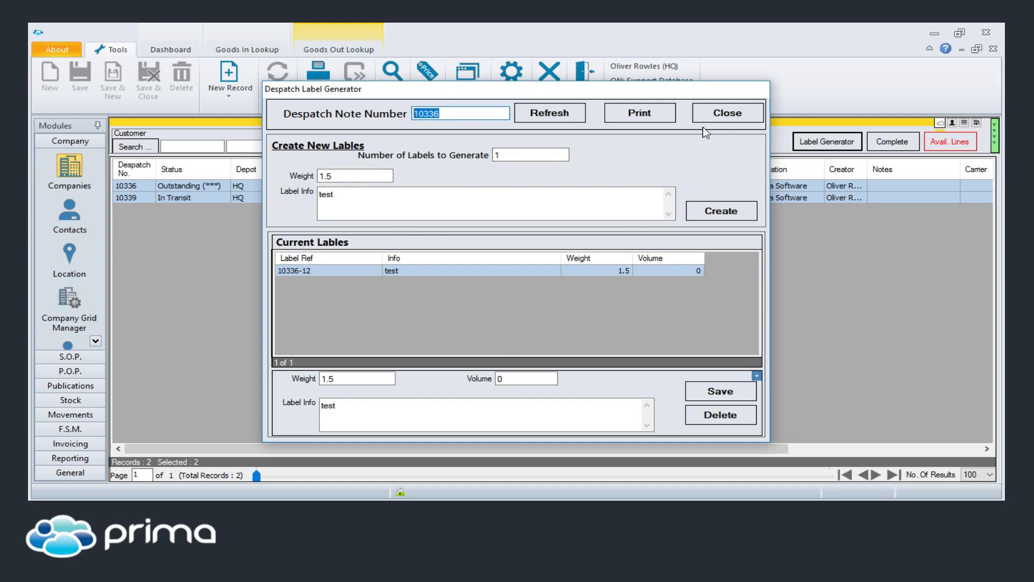
{"action": "left_click", "coordinate": [727, 114]}
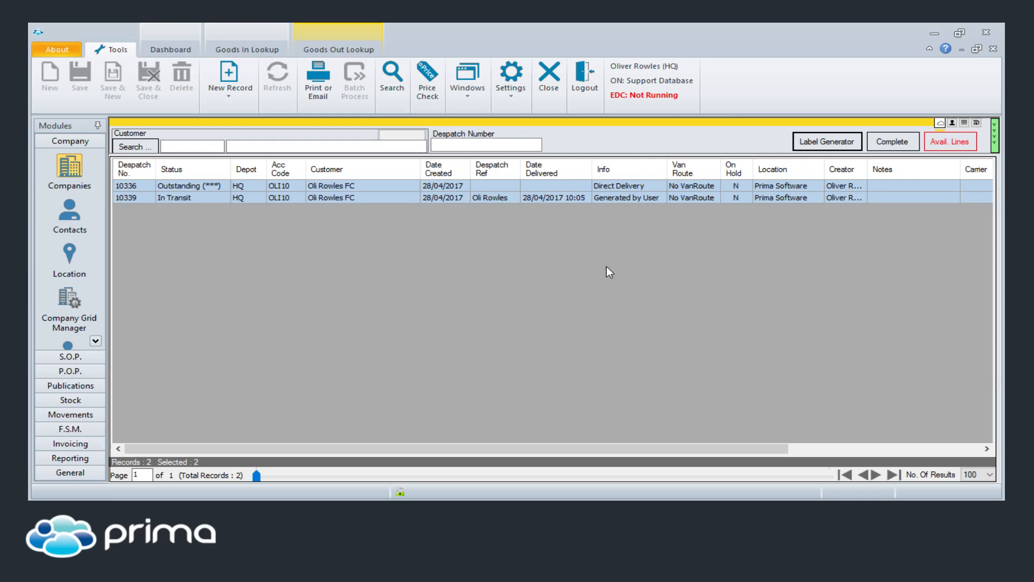
- Close the open lookups and list the in-transit despatch notes from the dashboard
{"action": "left_click", "coordinate": [548, 75]}
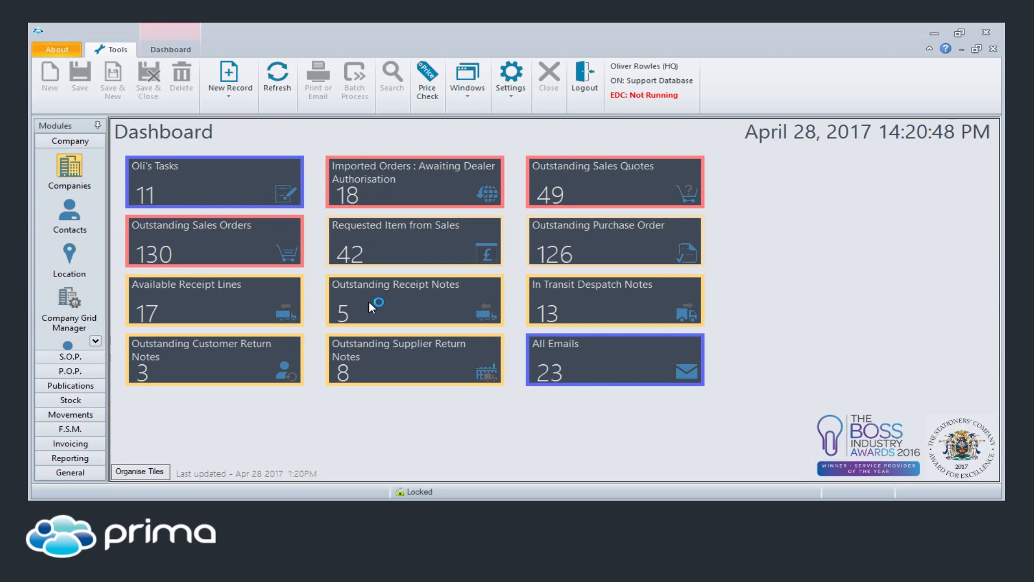
{"action": "left_click", "coordinate": [595, 308]}
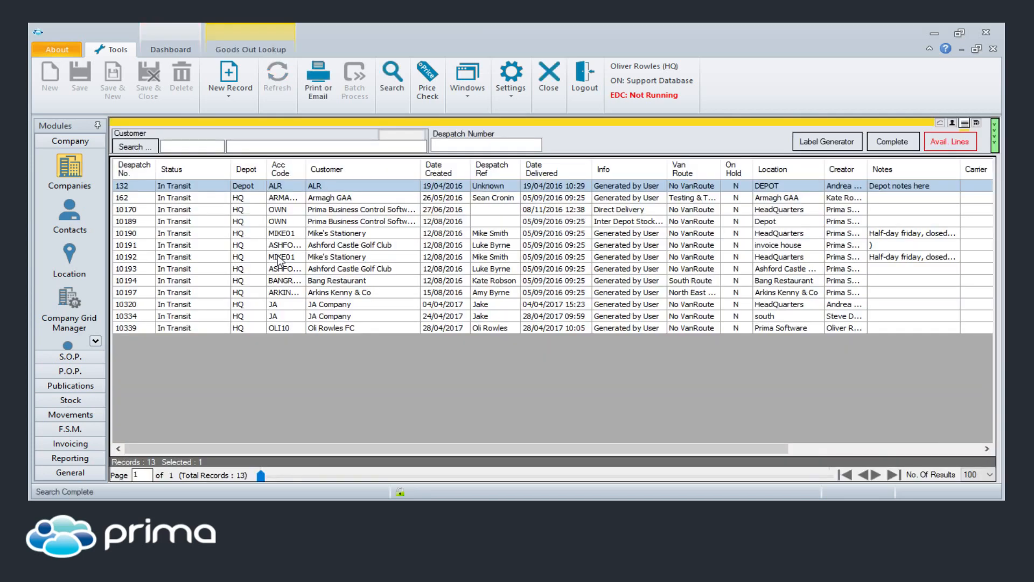